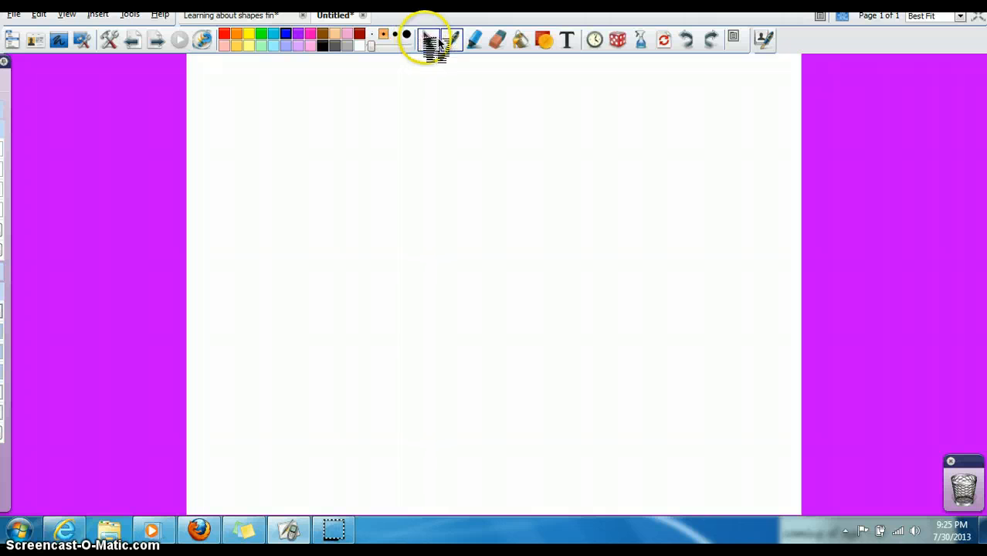
Step: Add a ruler from the maths tools and move it to the page's left edge
click(144, 15)
mouse_move(219, 346)
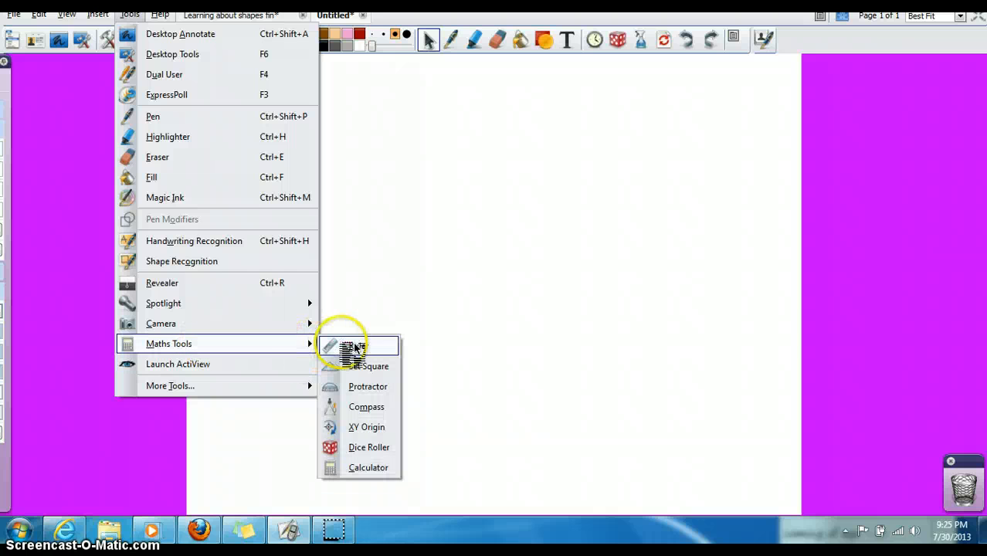
click(342, 347)
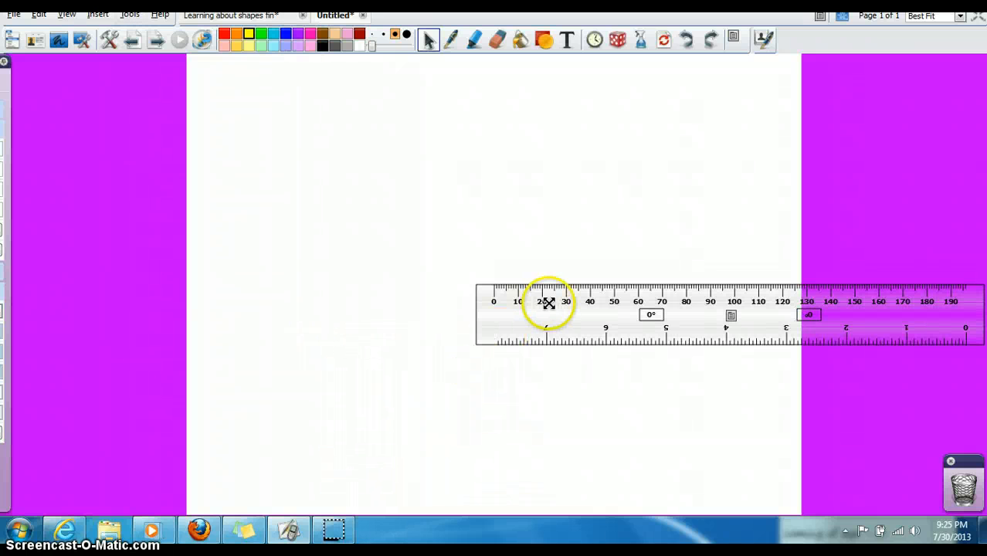
drag(551, 311, 248, 292)
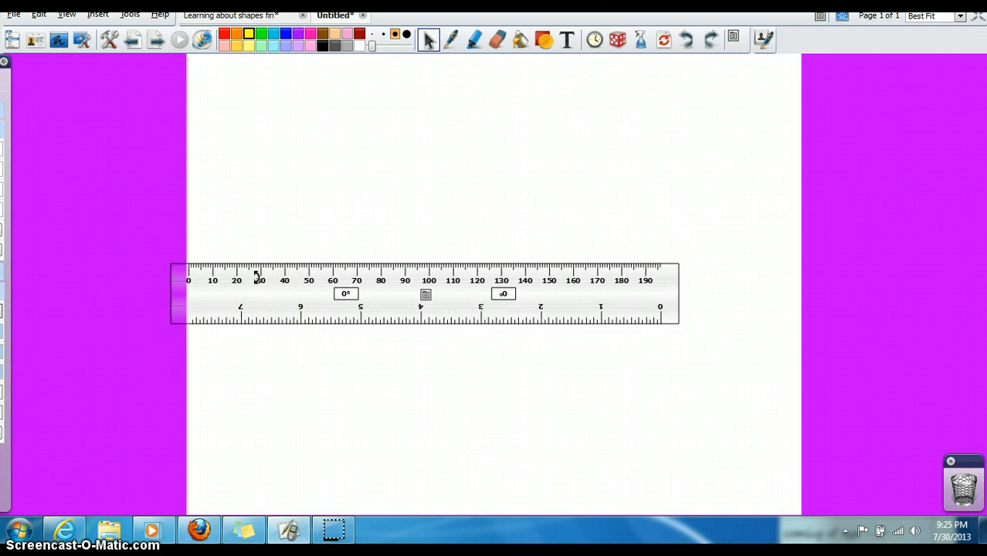
Step: Rotate the ruler to -180° so the inch scale is uppermost, and shift it fully onto the page
drag(260, 275, 626, 261)
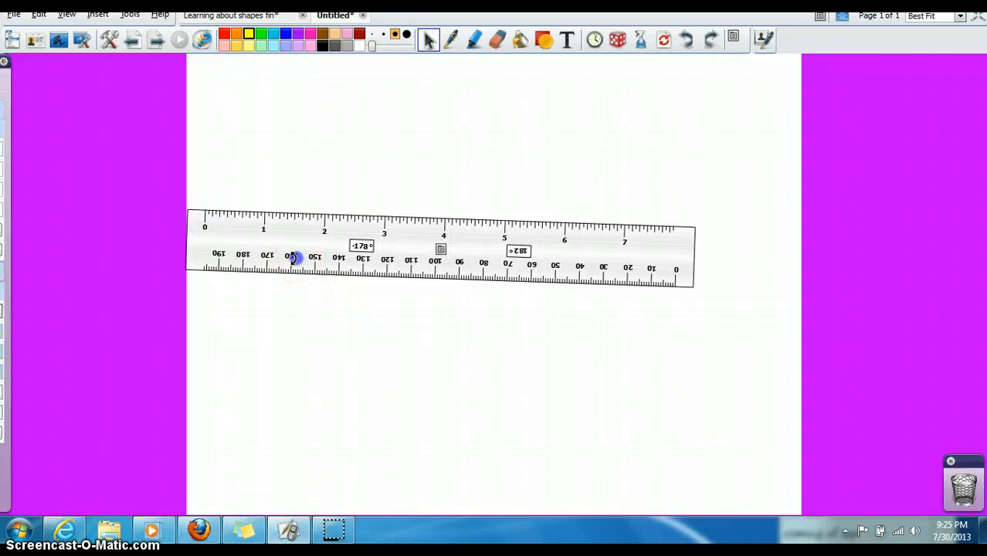
drag(293, 263, 292, 266)
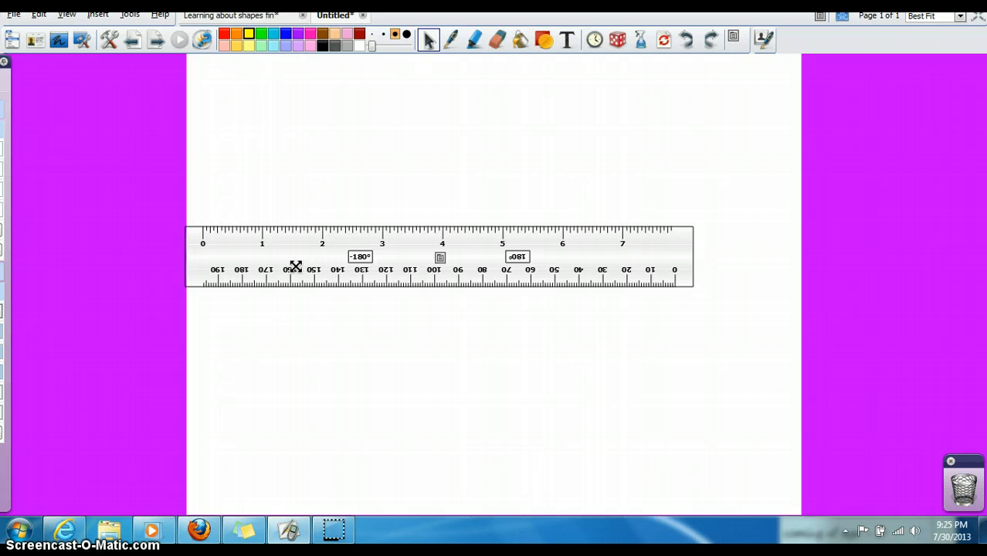
drag(321, 264, 380, 263)
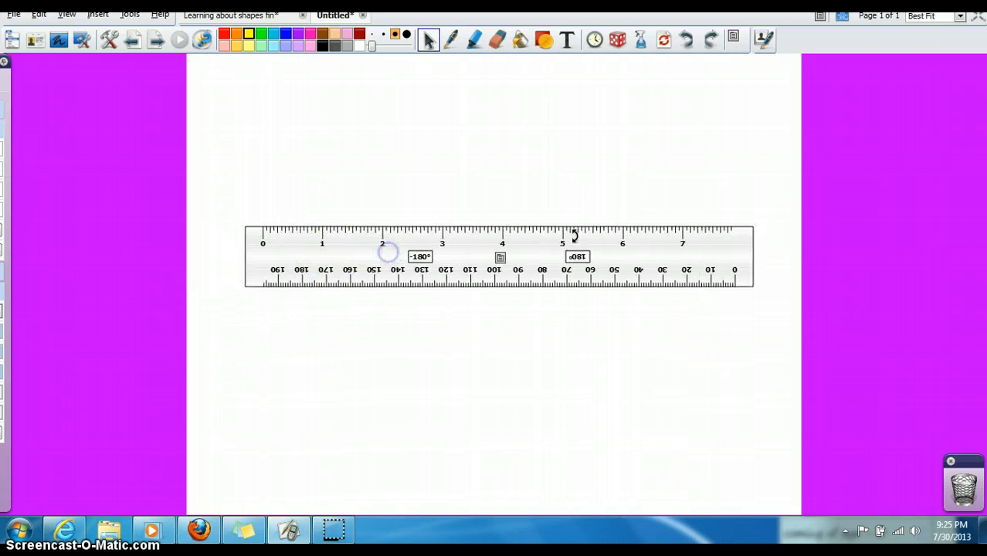
Step: Lengthen the ruler until its inch scale reaches 8 and discard it in the trash bin
mouse_move(749, 255)
mouse_down()
mouse_move(983, 256)
mouse_move(752, 260)
mouse_move(761, 259)
mouse_up()
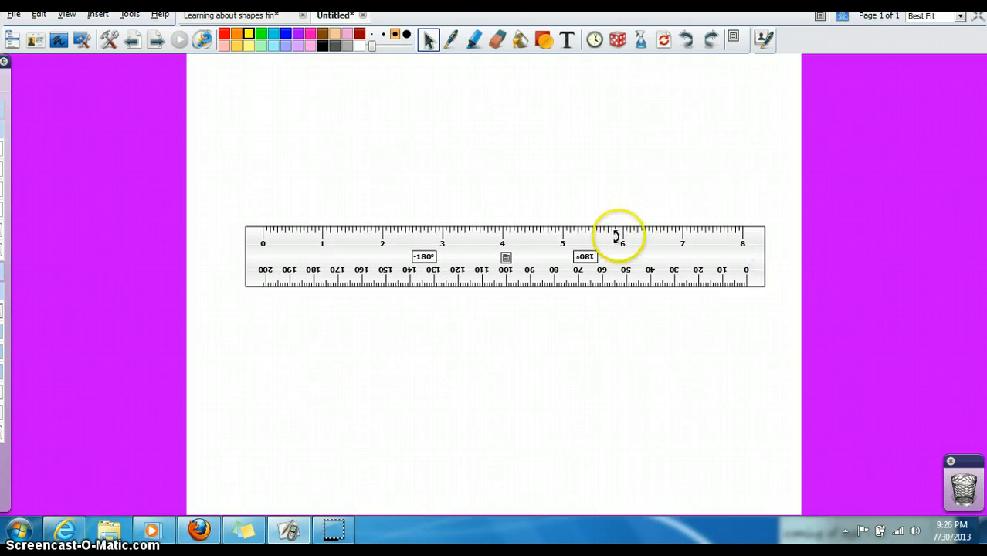
drag(562, 254, 963, 484)
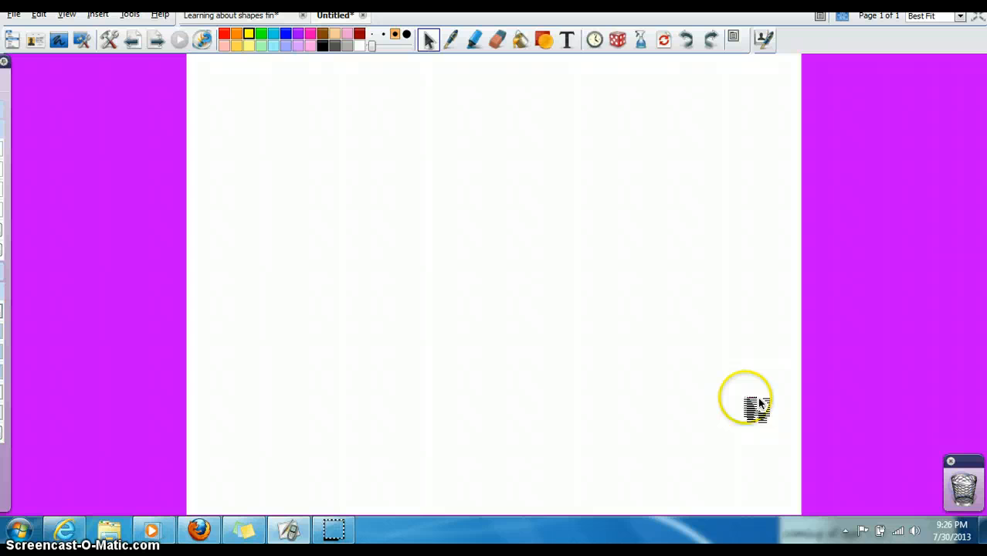
Step: Add a set square from the maths tools and move it higher on the page
click(133, 16)
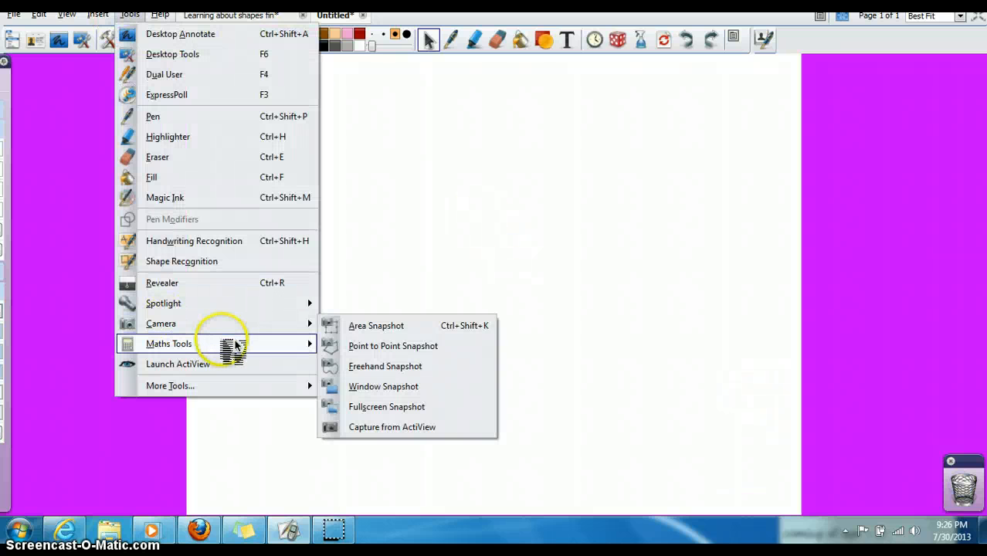
mouse_move(286, 345)
click(364, 367)
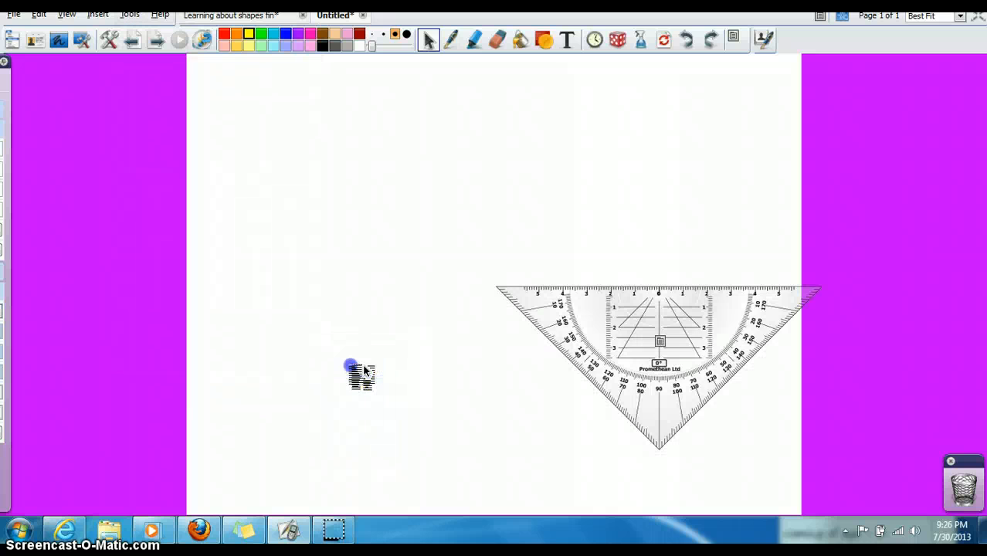
drag(623, 347, 659, 275)
Step: Rotate the set square to 155° and on to 327°, and discard it in the trash bin
drag(582, 247, 504, 227)
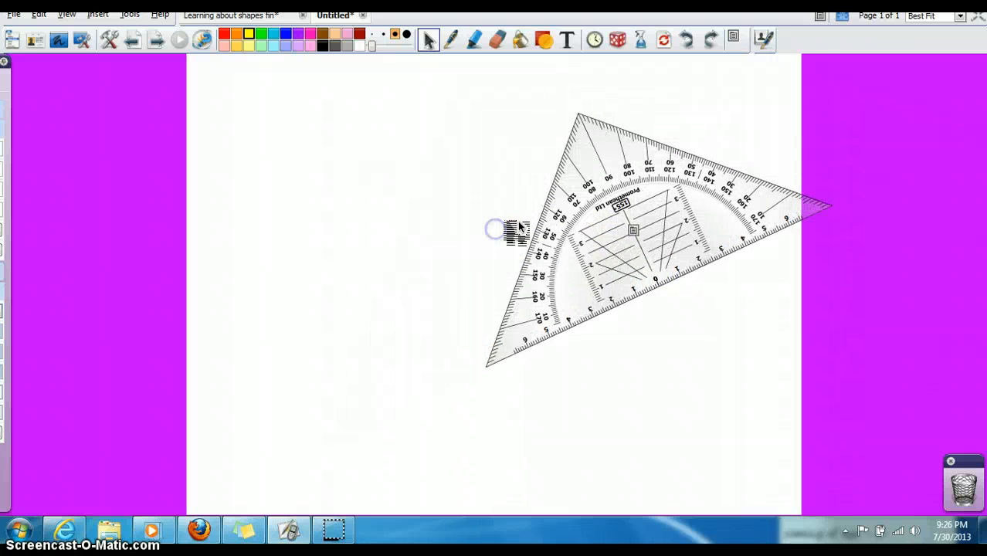
drag(600, 229, 829, 390)
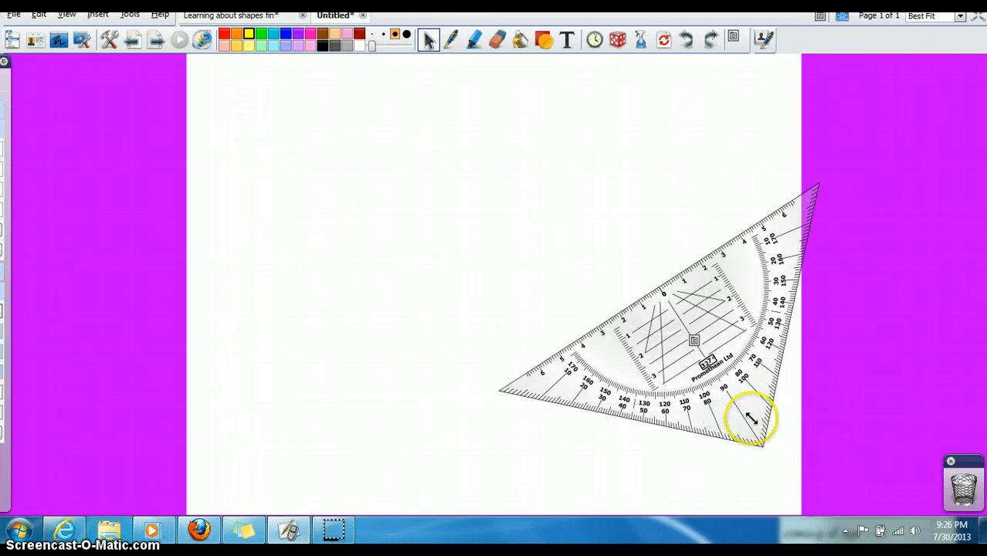
drag(688, 289, 958, 487)
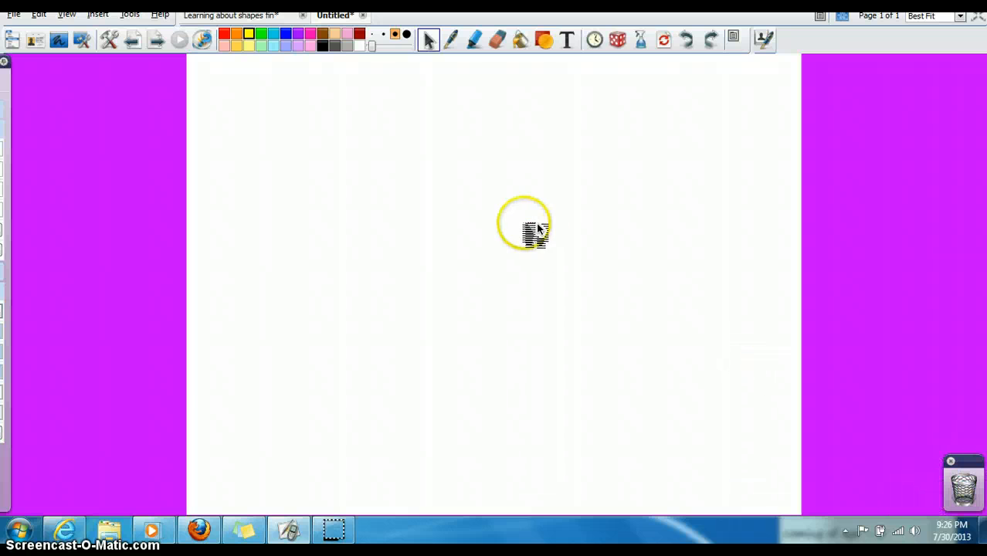
Step: Add a protractor from the maths tools and discard it in the trash bin
click(137, 16)
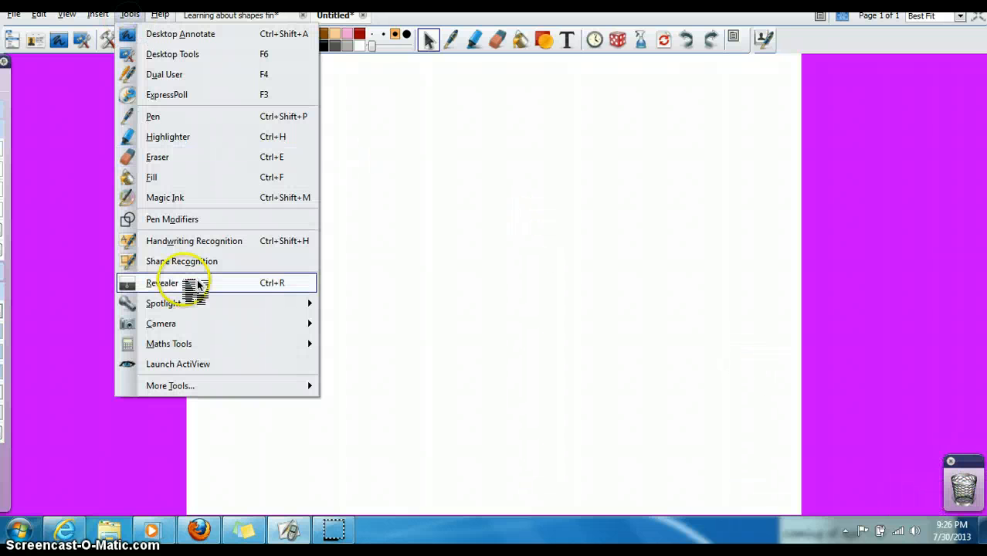
mouse_move(197, 345)
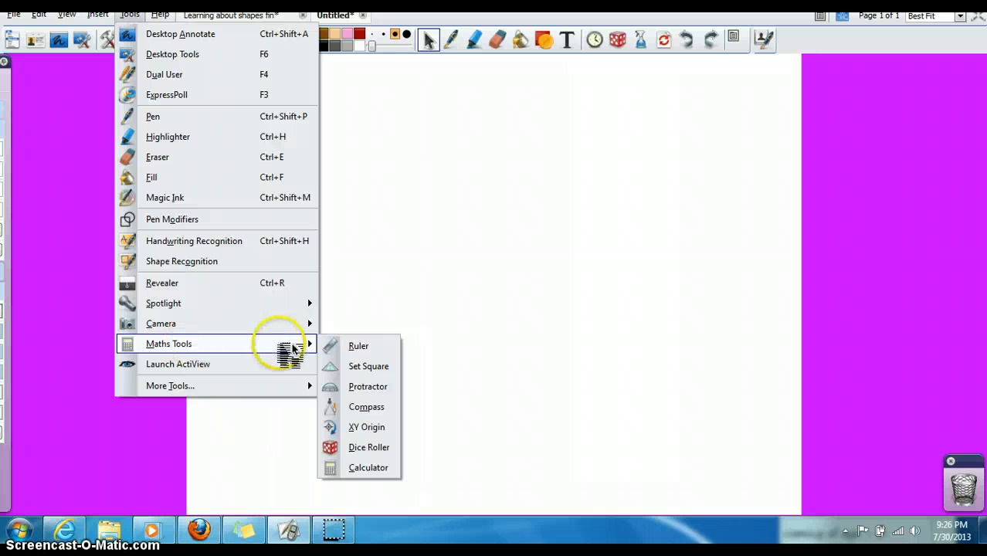
click(354, 386)
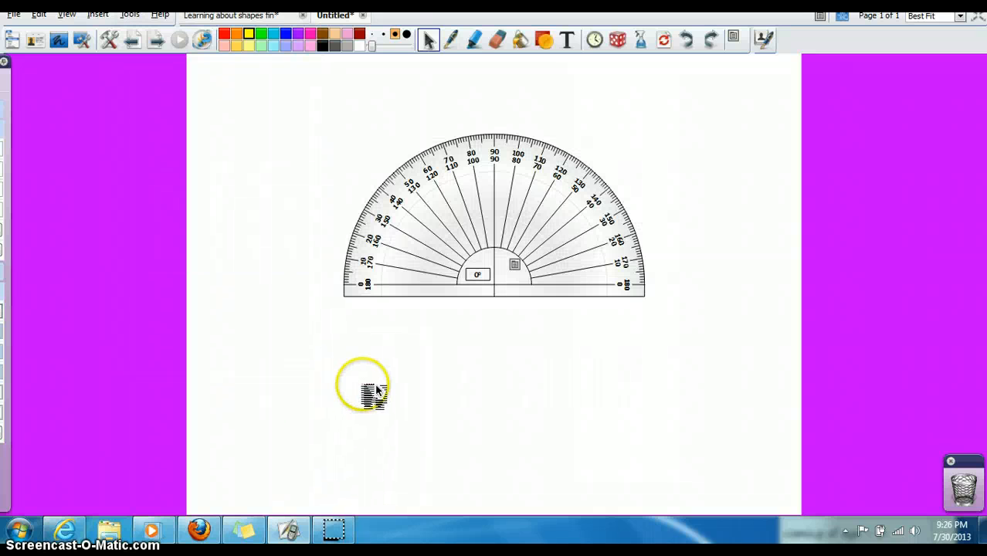
drag(442, 209, 963, 489)
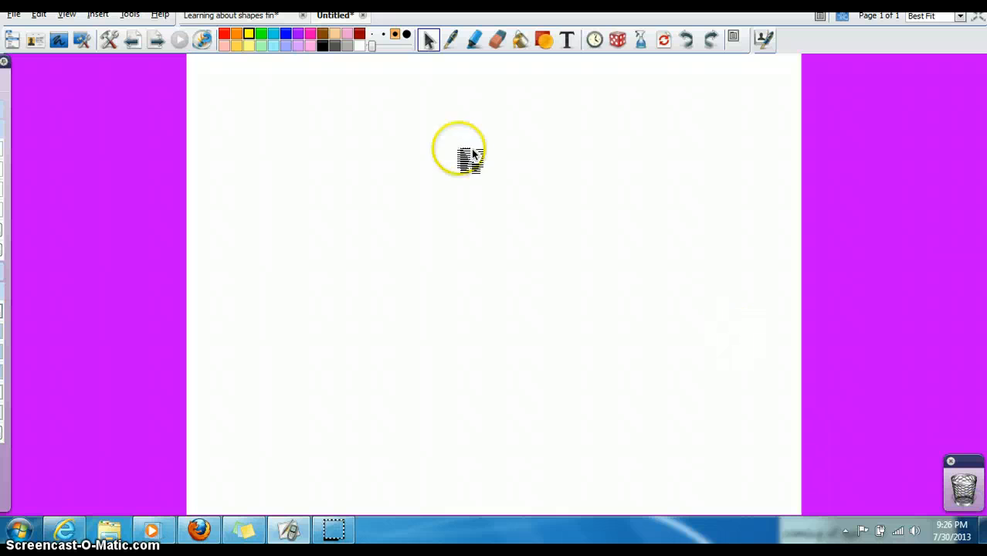
Step: Add a compass from the maths tools and move it to the middle of the page
click(130, 15)
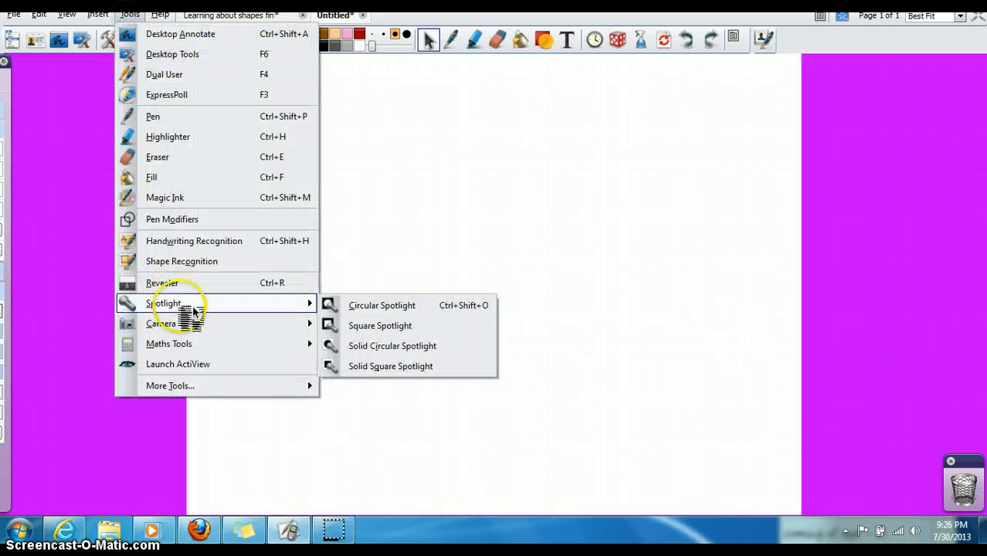
mouse_move(203, 349)
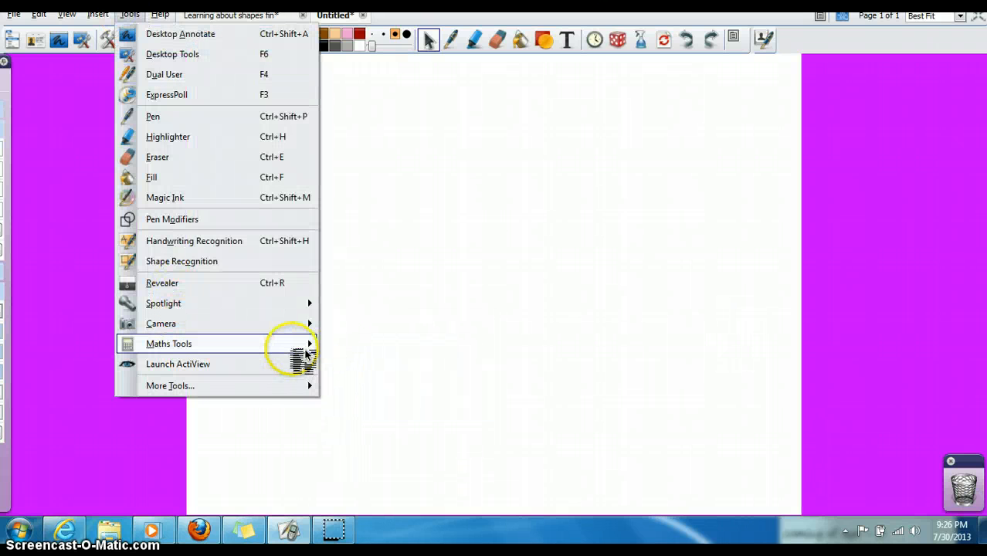
click(367, 407)
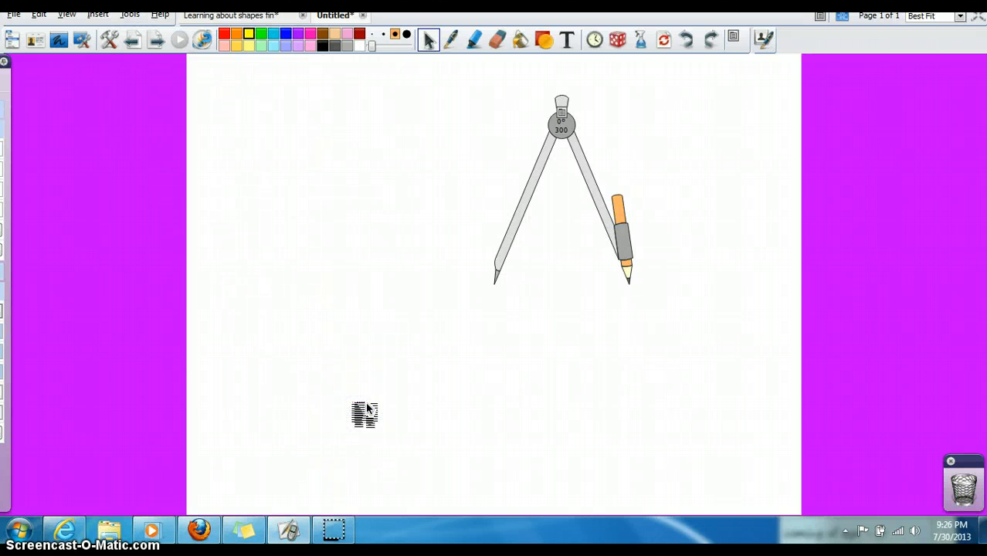
drag(553, 129, 491, 189)
Step: Draw a full blue circle with the compass rotated to 358° and its opening narrowed to 227
click(511, 237)
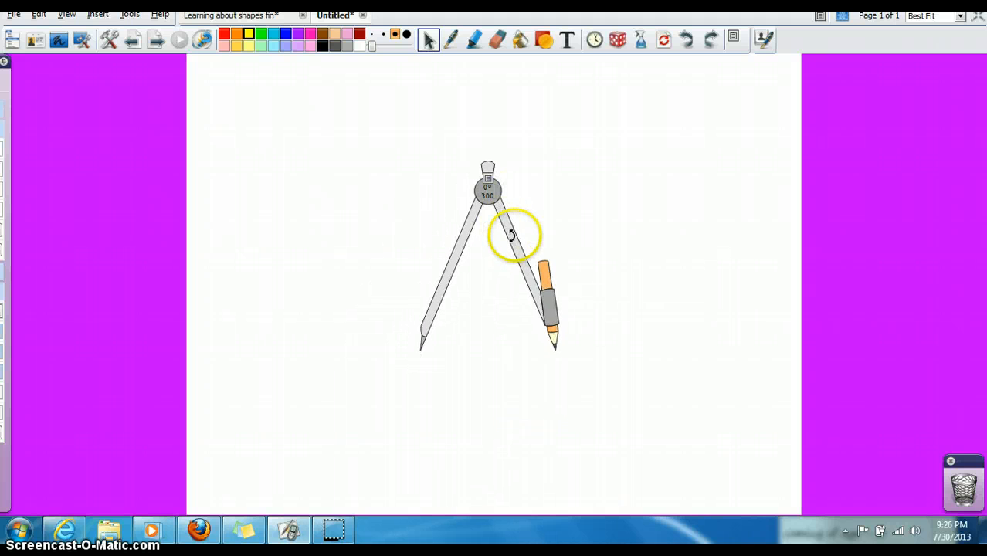
drag(512, 238, 509, 233)
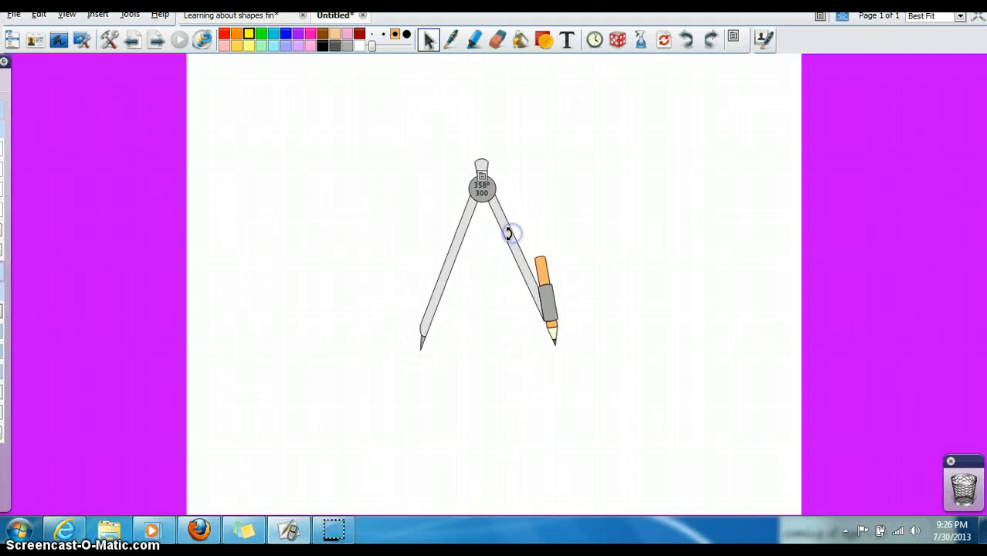
drag(540, 287, 514, 296)
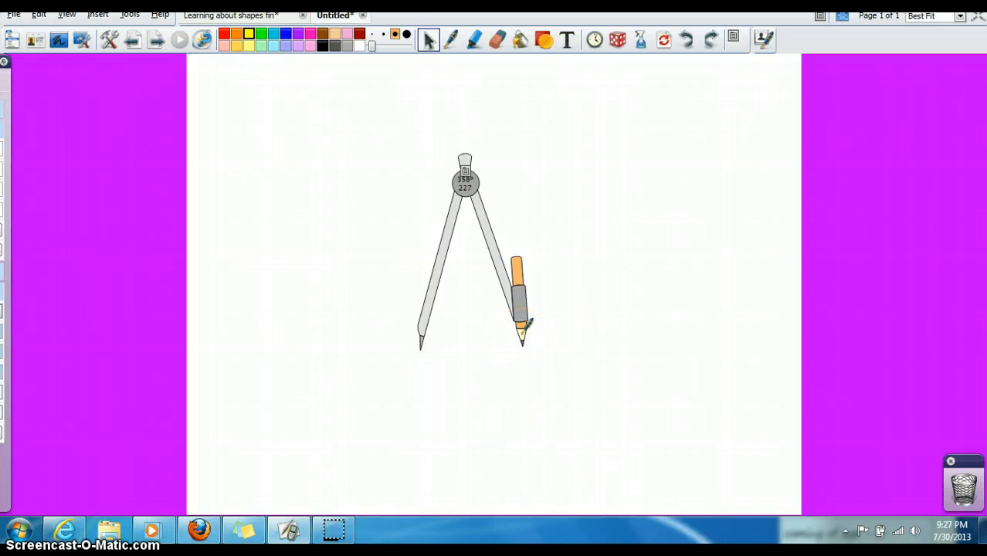
mouse_move(523, 333)
mouse_down()
mouse_move(507, 163)
mouse_move(372, 333)
mouse_move(529, 264)
mouse_move(515, 259)
mouse_up()
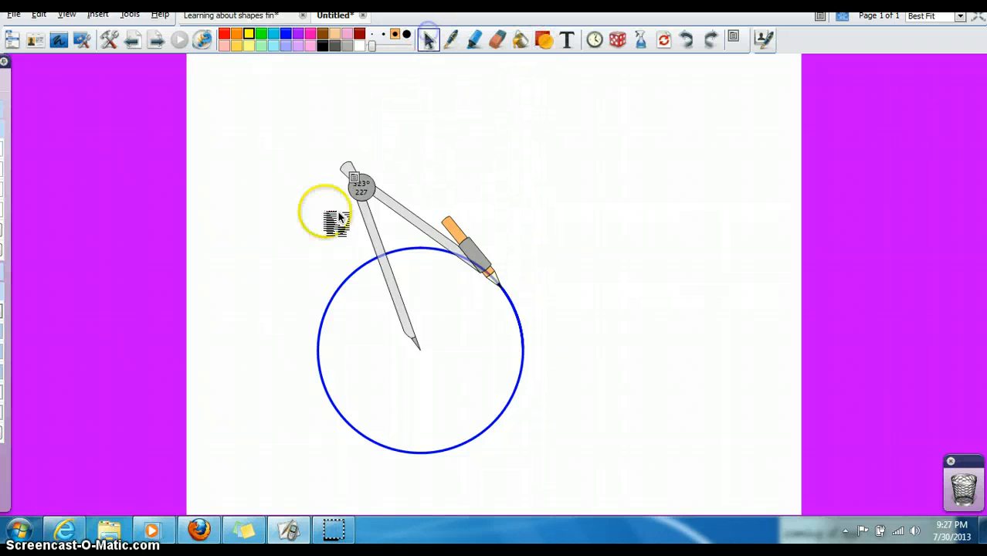
Step: Discard the compass in the trash bin and clear the circle from the page
drag(363, 183, 944, 483)
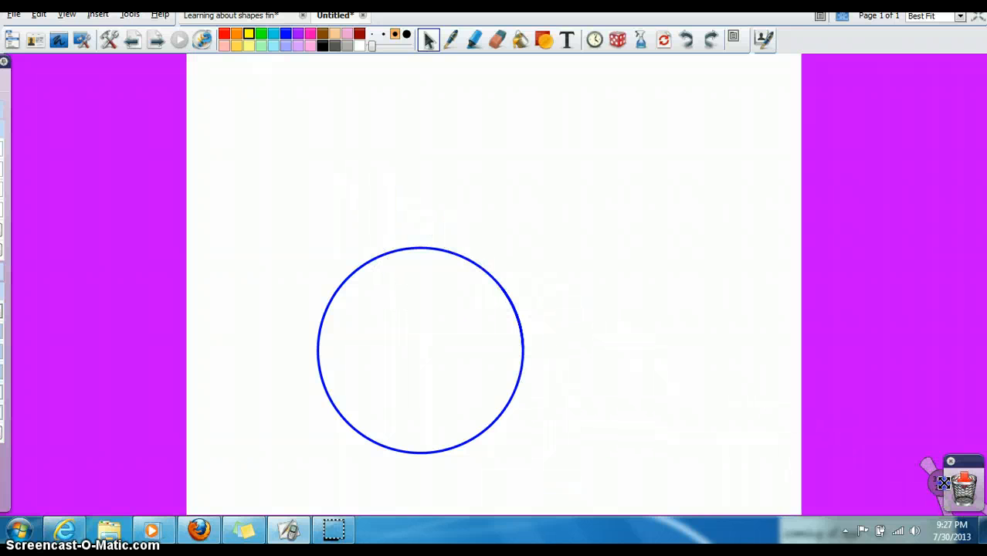
click(665, 38)
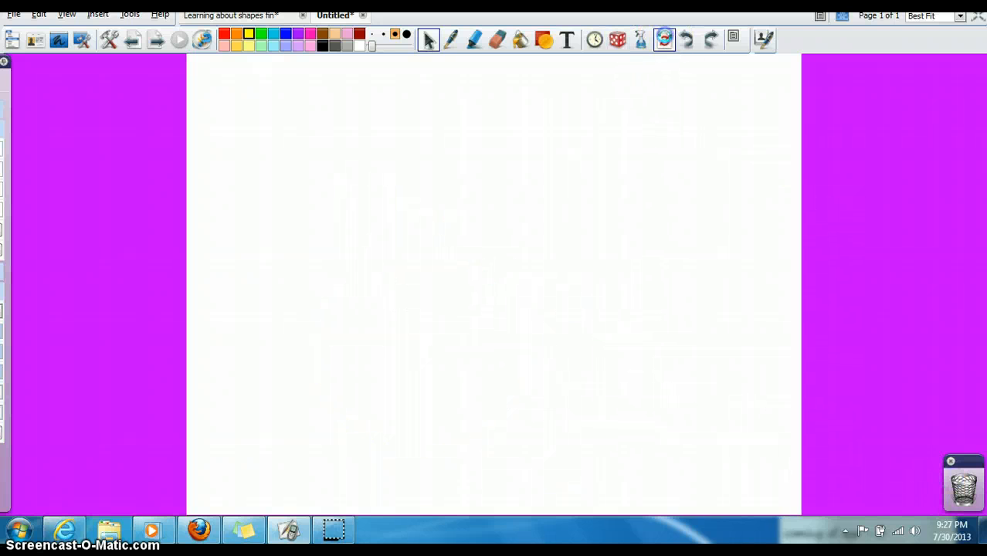
Step: Place an XY origin marker from the maths tools on the page, and move it away to remove it
click(129, 15)
mouse_move(203, 343)
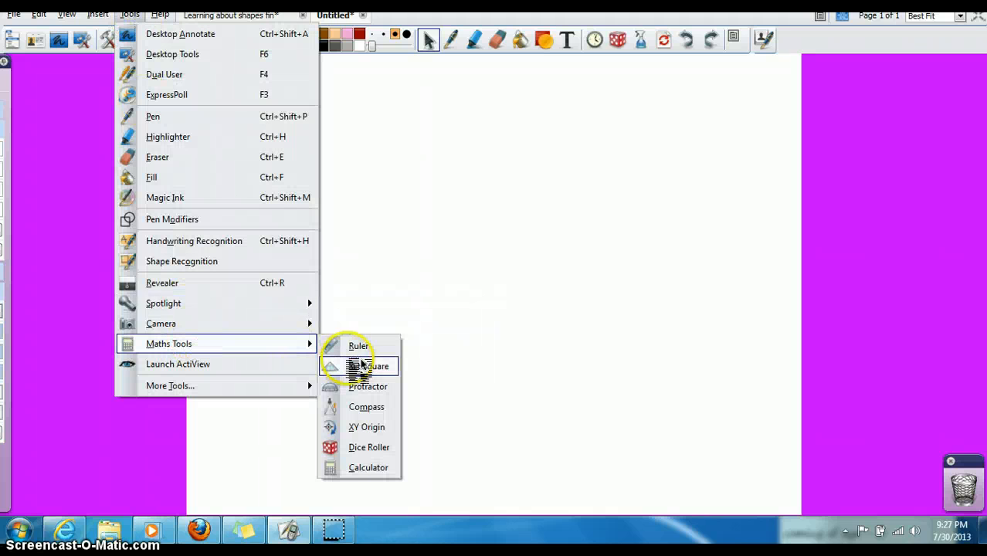
click(366, 427)
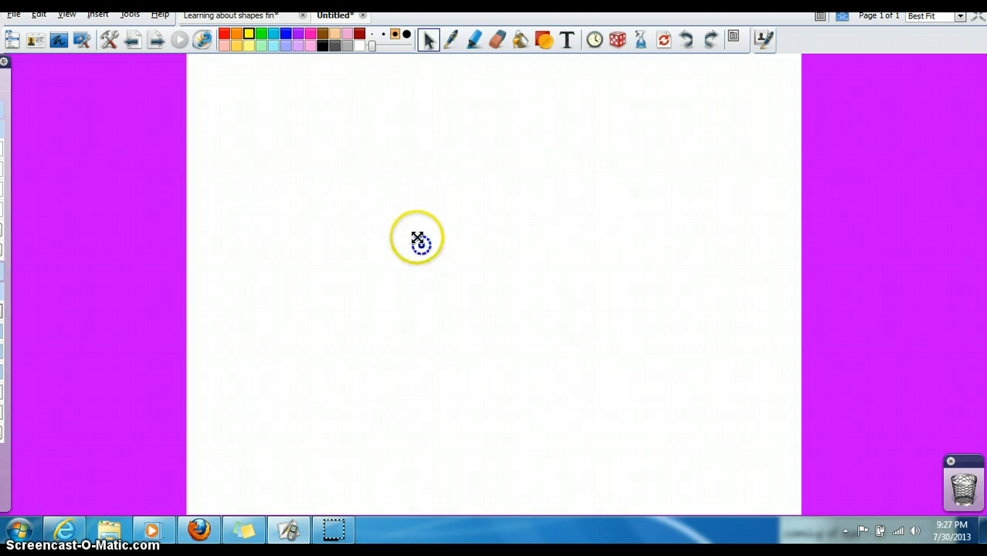
mouse_move(421, 245)
mouse_down()
mouse_move(426, 188)
mouse_move(535, 240)
mouse_up()
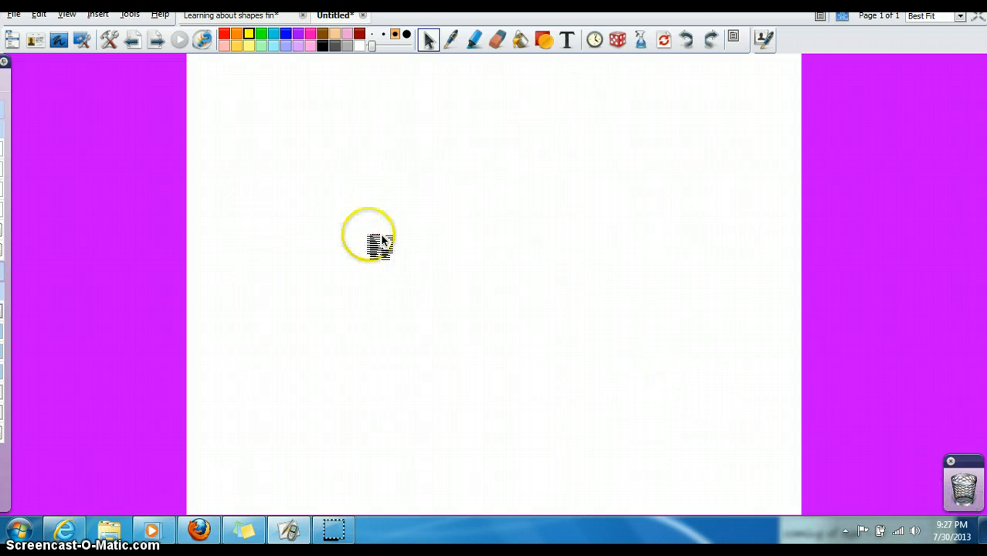
Step: Roll one die at a reduced speed in the Dice Roller and close it
click(129, 15)
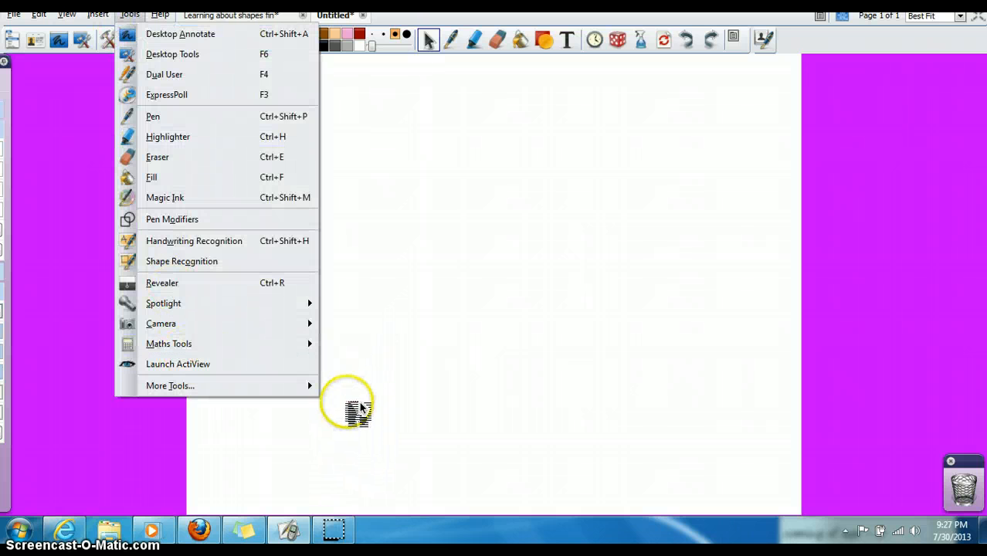
mouse_move(297, 344)
click(368, 447)
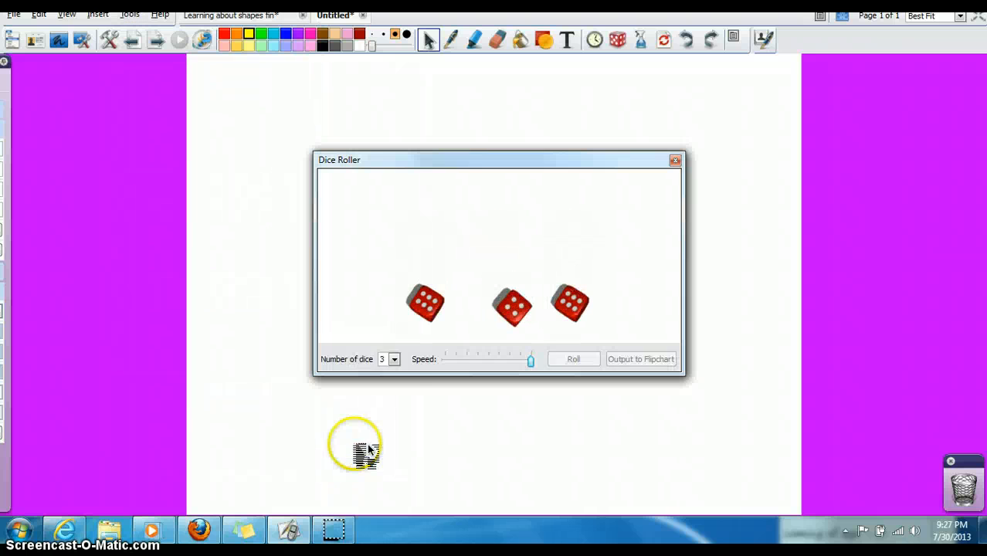
click(395, 360)
click(393, 372)
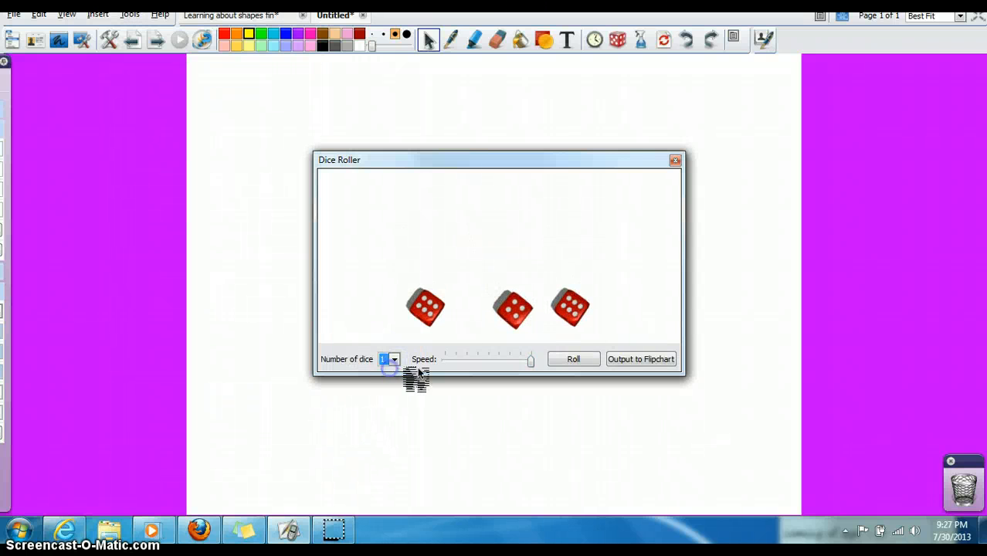
drag(543, 365, 475, 357)
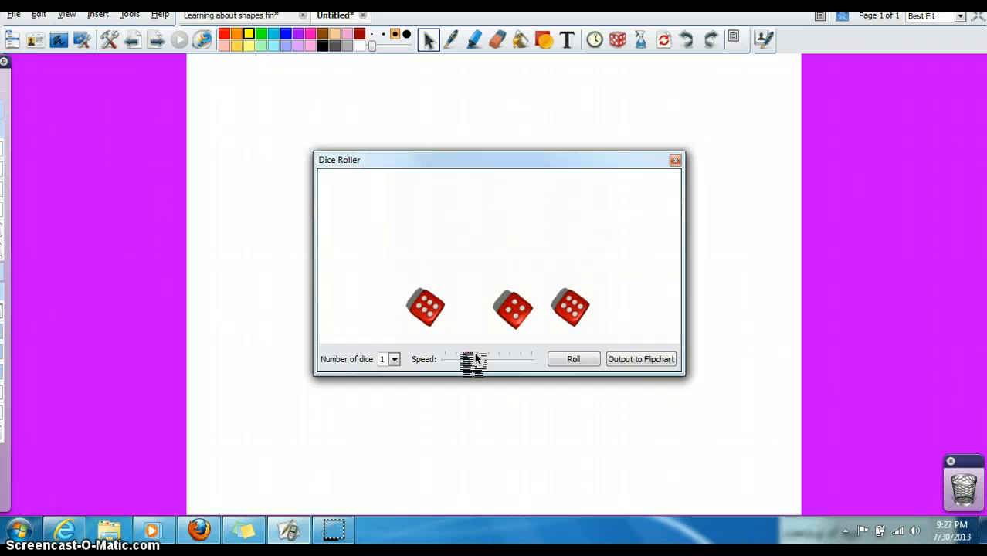
click(550, 360)
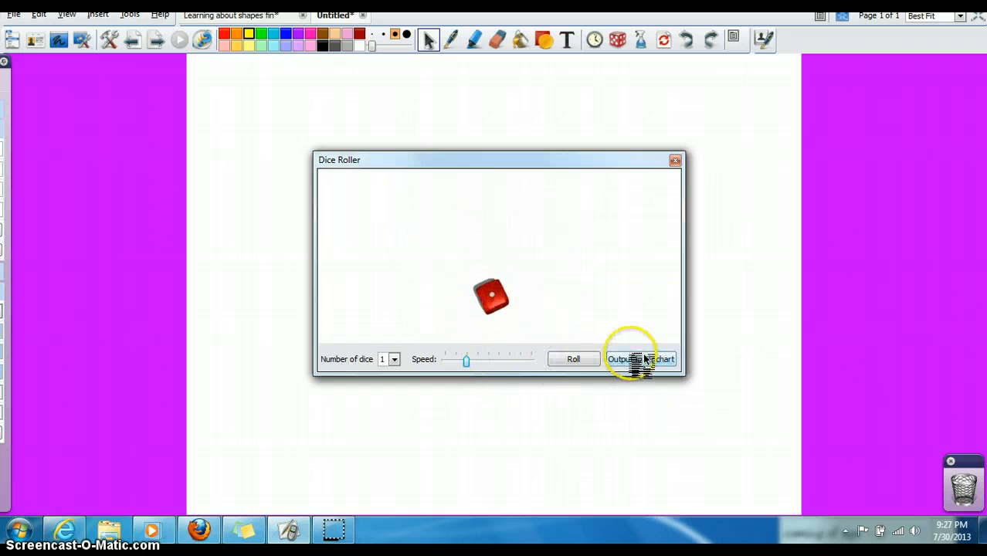
click(675, 161)
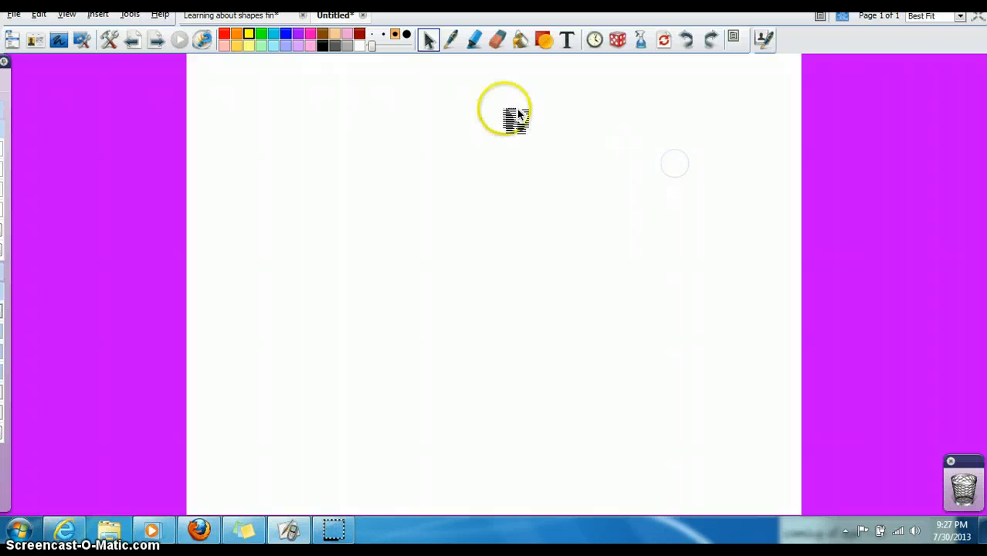
Step: Multiply 12 by 3 with the Calculator from the maths tools and close the calculator
click(131, 15)
click(181, 310)
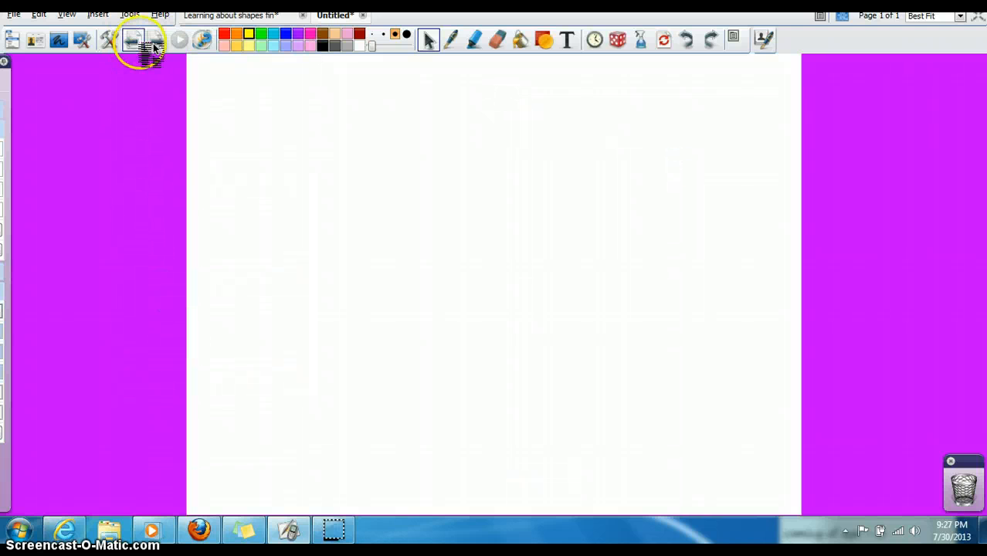
click(133, 16)
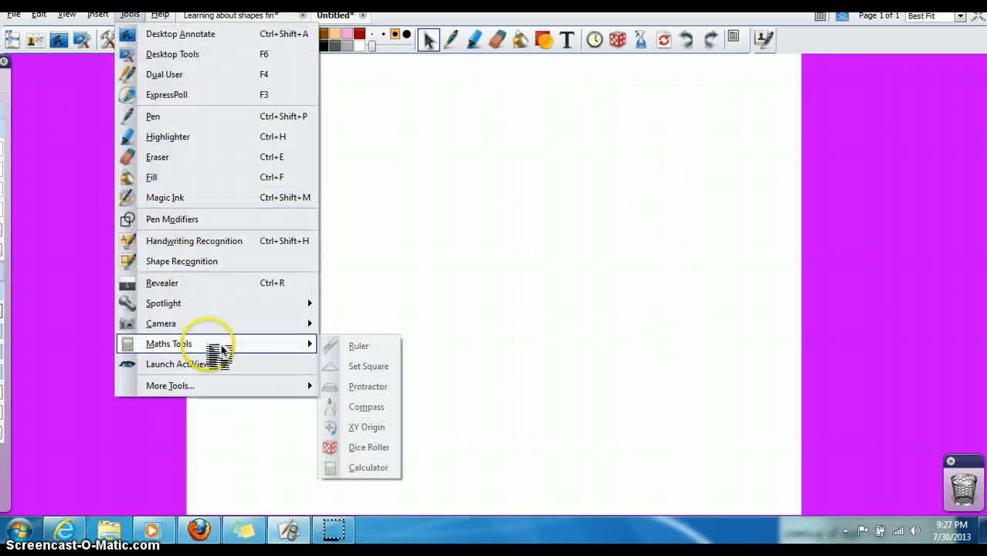
mouse_move(315, 345)
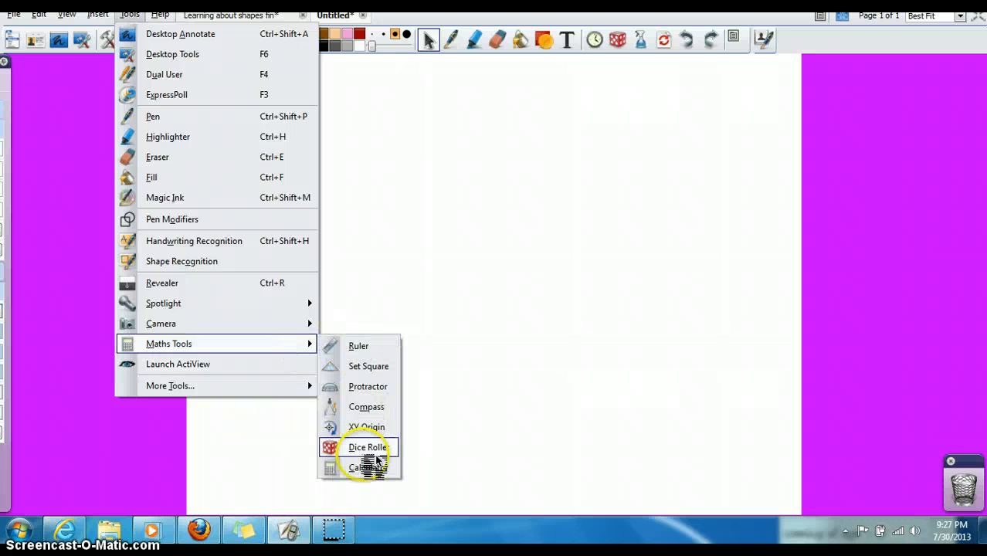
click(361, 470)
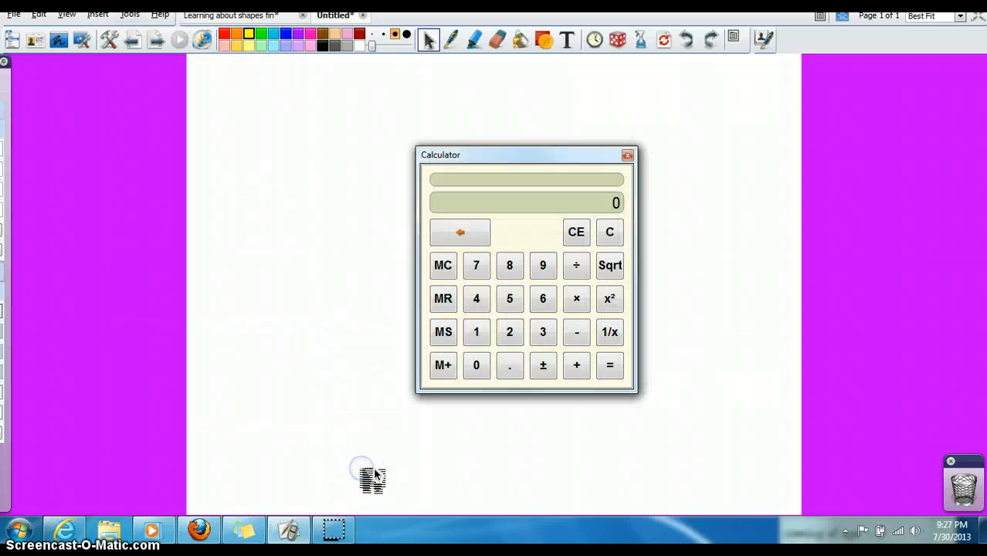
click(517, 334)
click(577, 308)
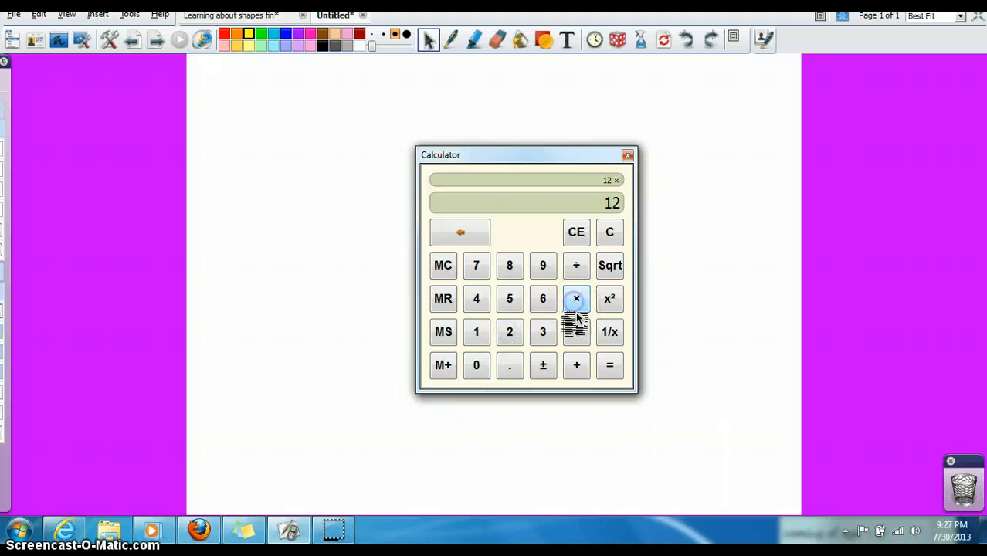
click(554, 334)
click(616, 367)
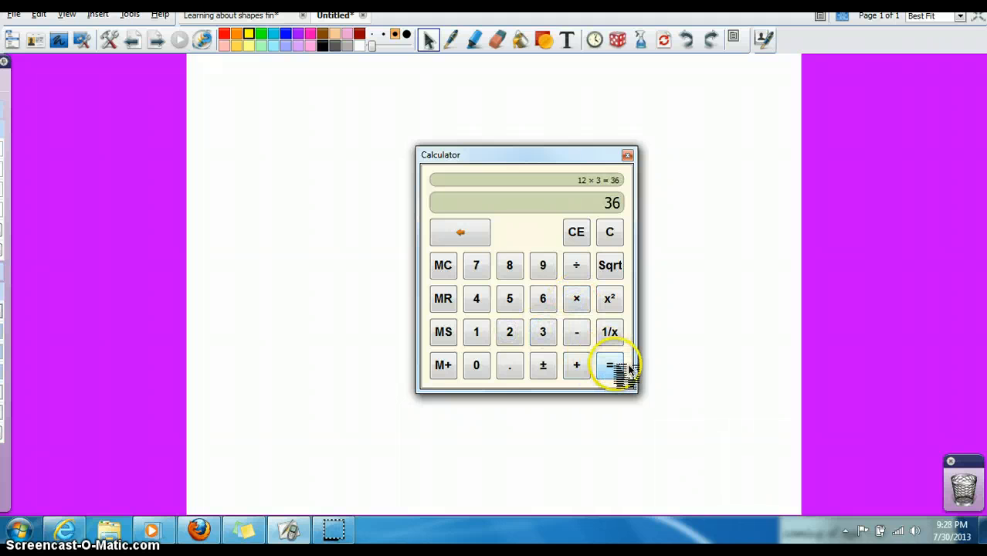
click(627, 155)
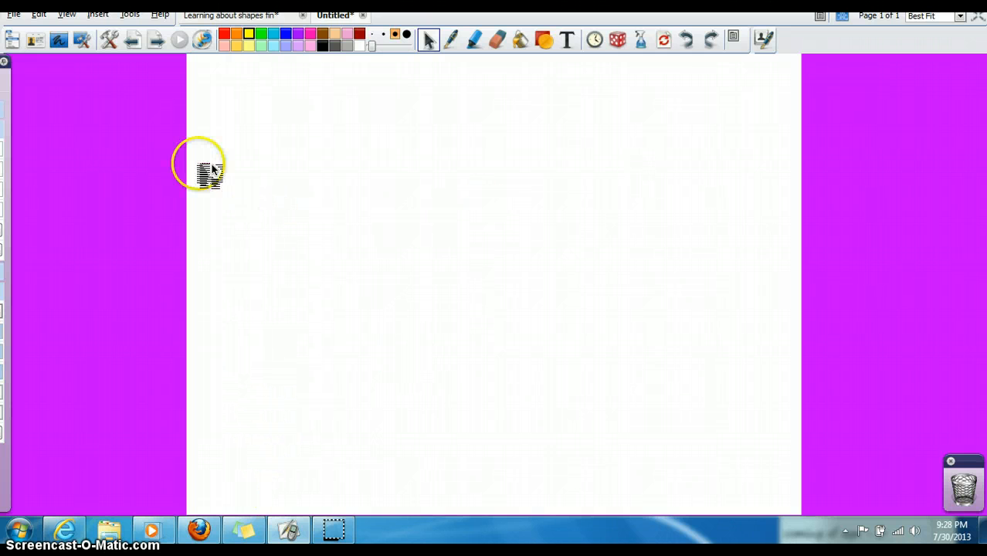
Step: Set the page background to a solid fill, using yellow for both fill colors
mouse_move(3, 255)
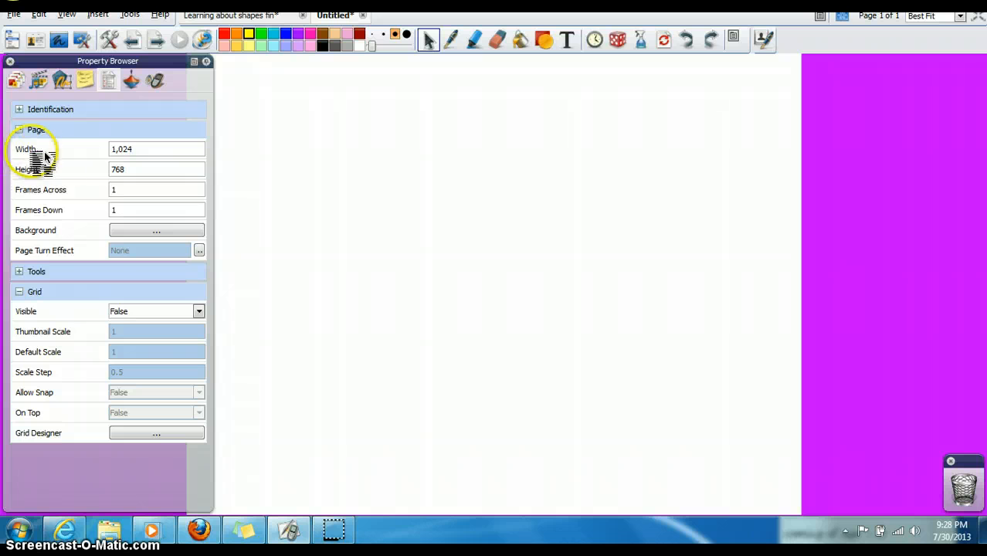
click(152, 232)
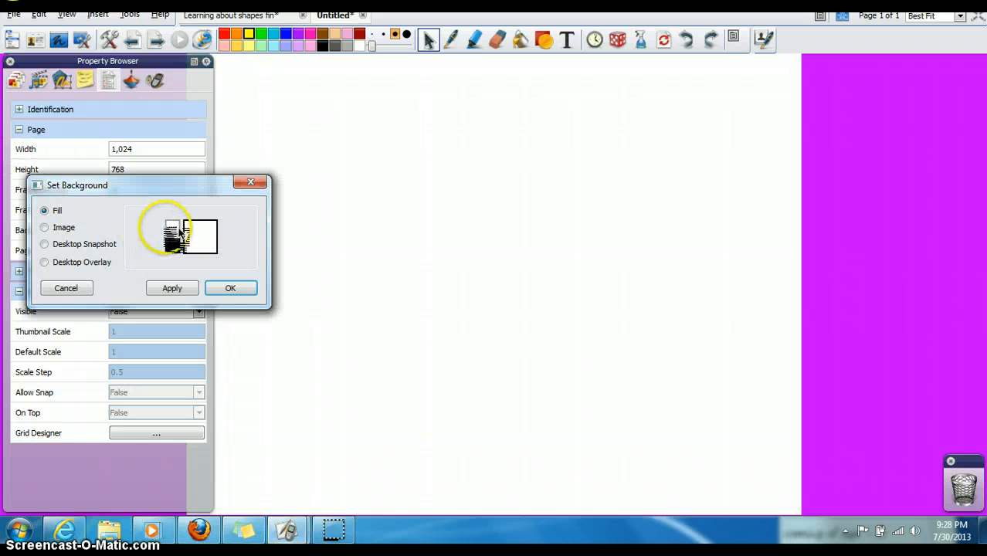
click(174, 232)
click(203, 245)
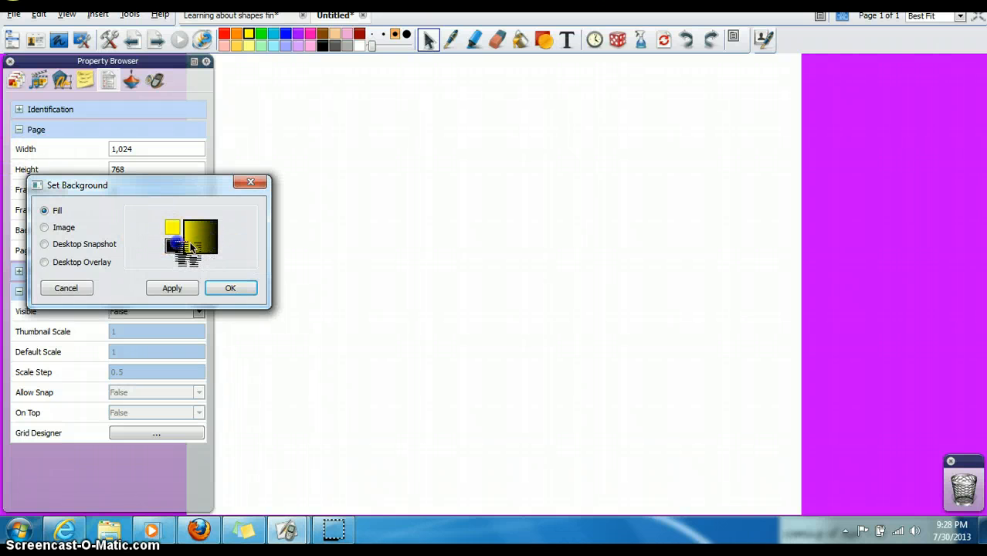
click(176, 246)
click(210, 263)
click(191, 288)
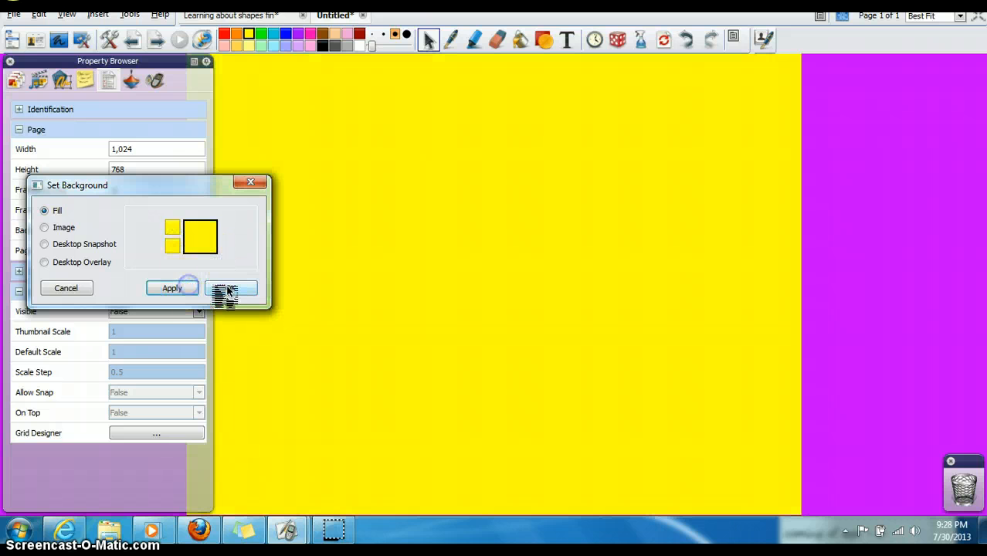
click(228, 289)
Step: Search the resource library for "sign" and place the Arrow Sign image on the page
click(19, 82)
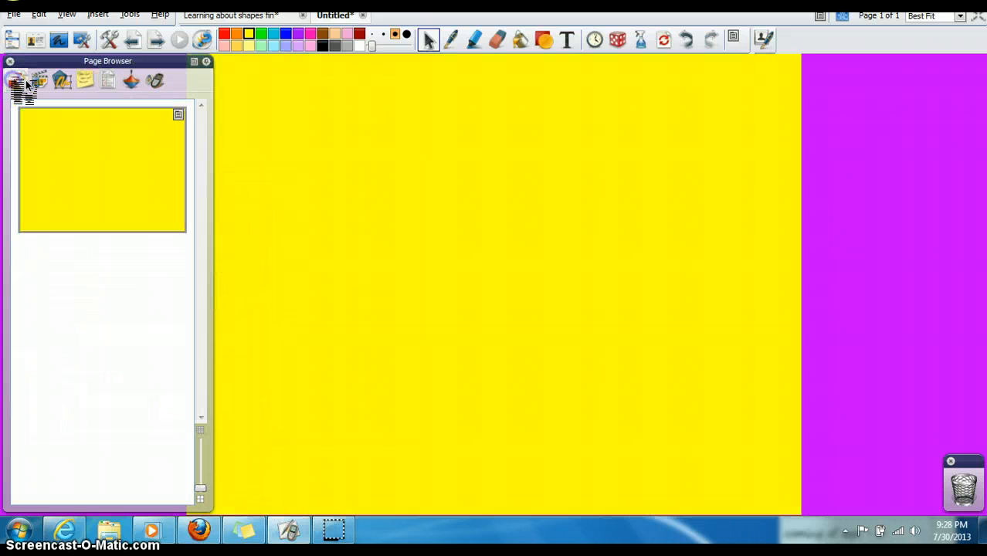
click(38, 81)
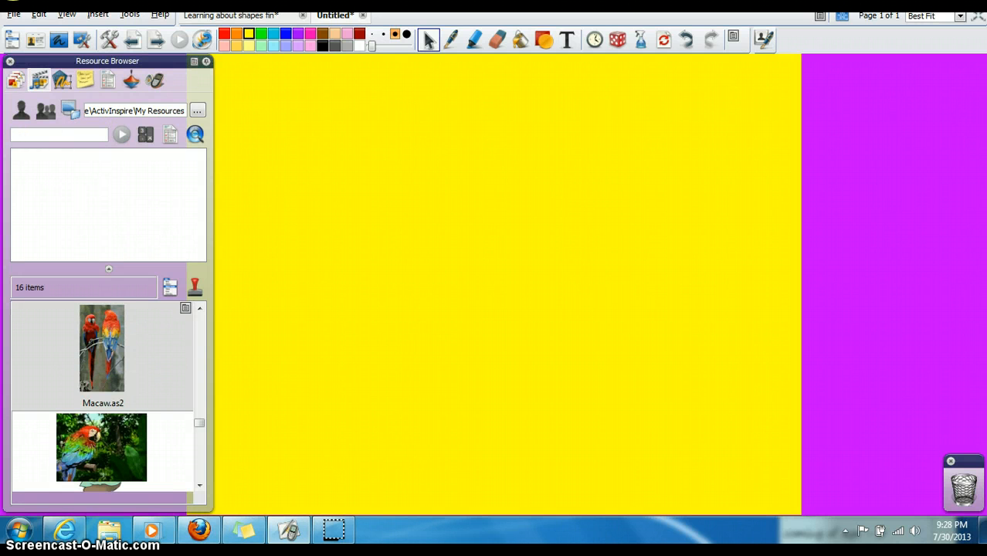
text(ign)
key(Return)
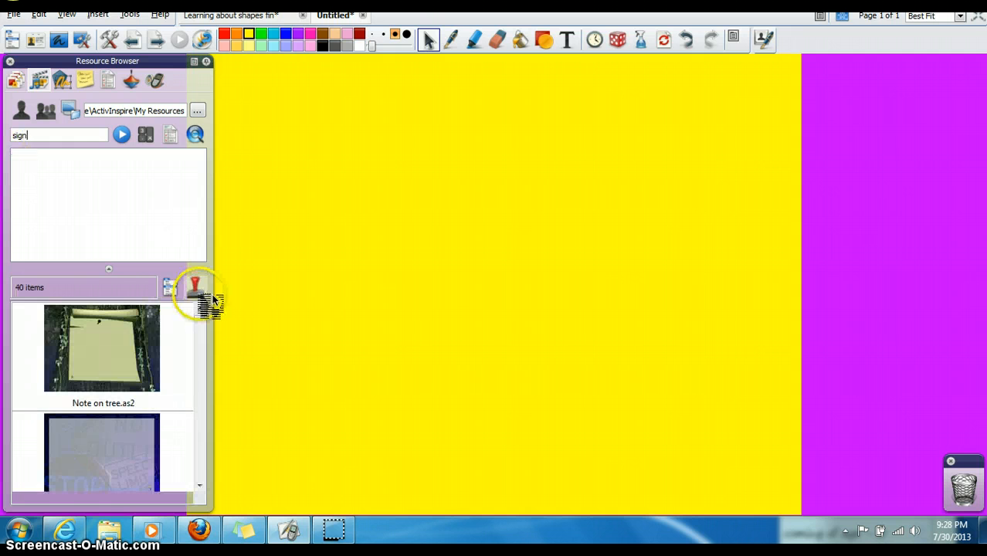
drag(212, 321, 498, 246)
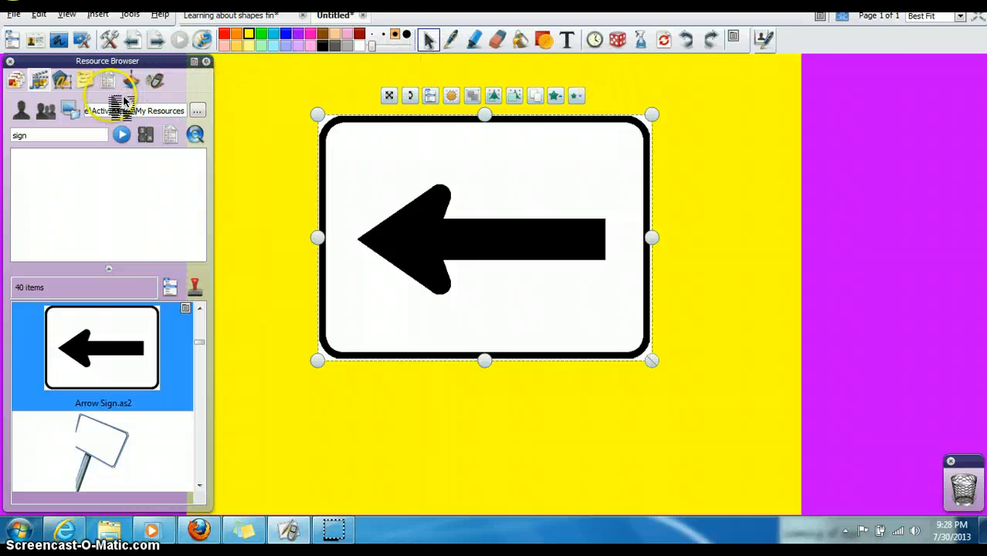
Step: Set Pick Through to True in the arrow sign's miscellaneous properties, collapsing its label and container properties
click(394, 203)
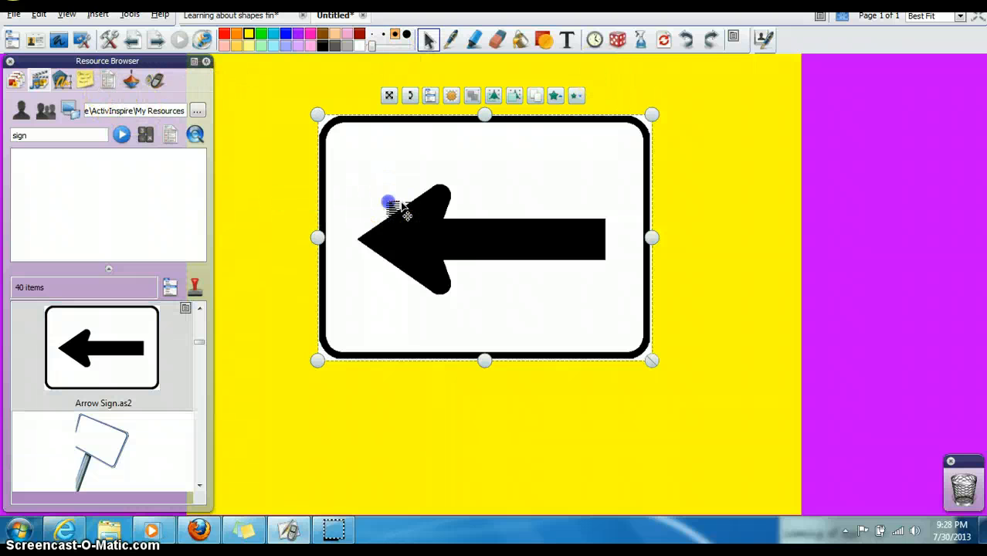
click(113, 81)
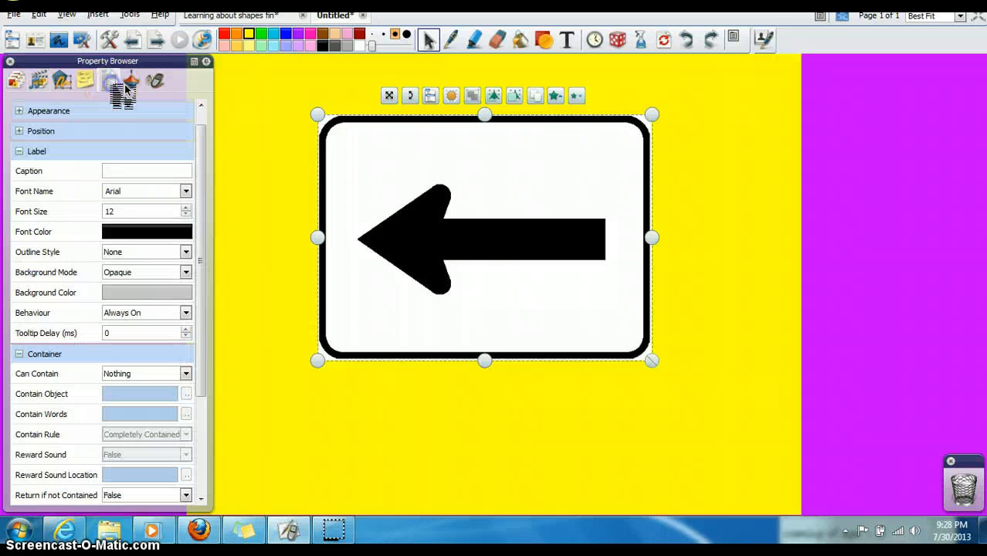
click(36, 152)
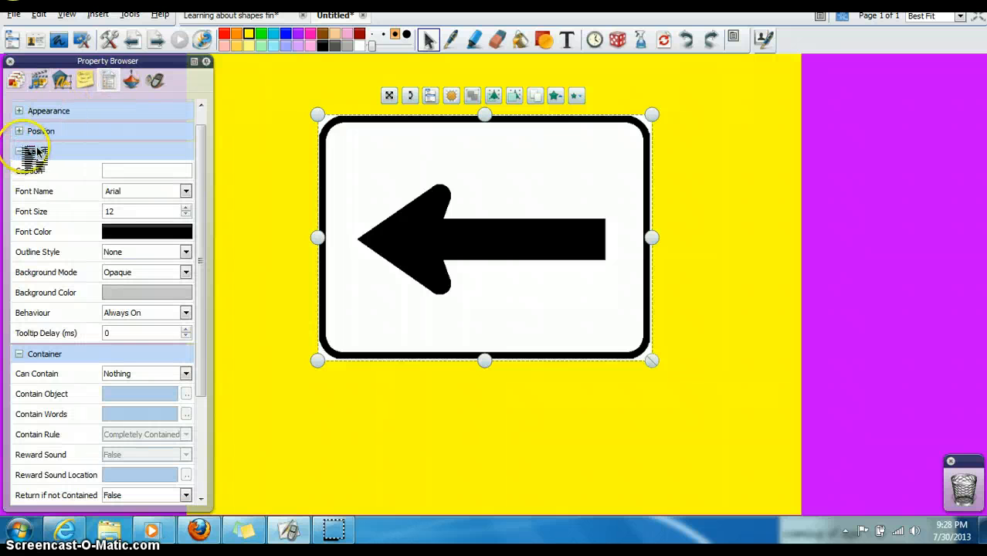
click(23, 150)
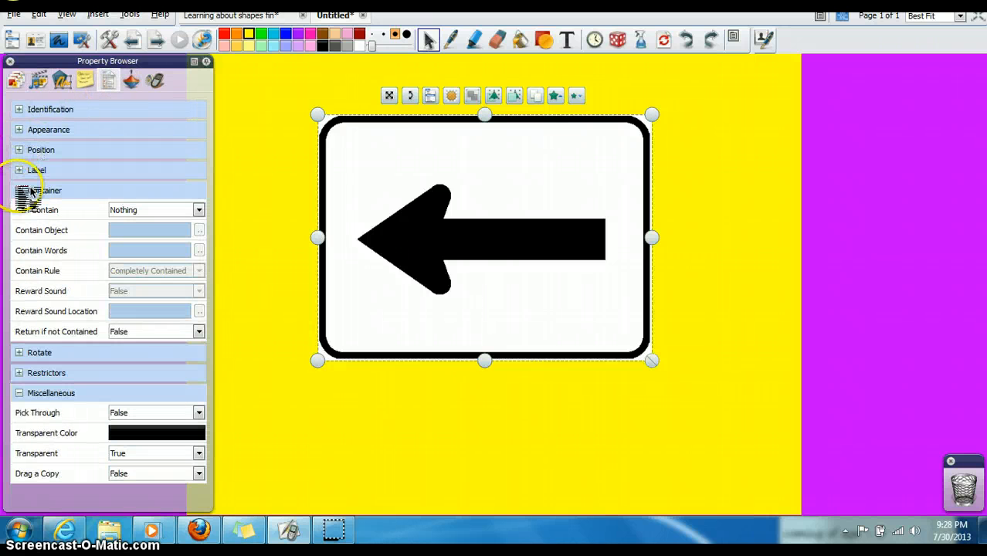
click(30, 192)
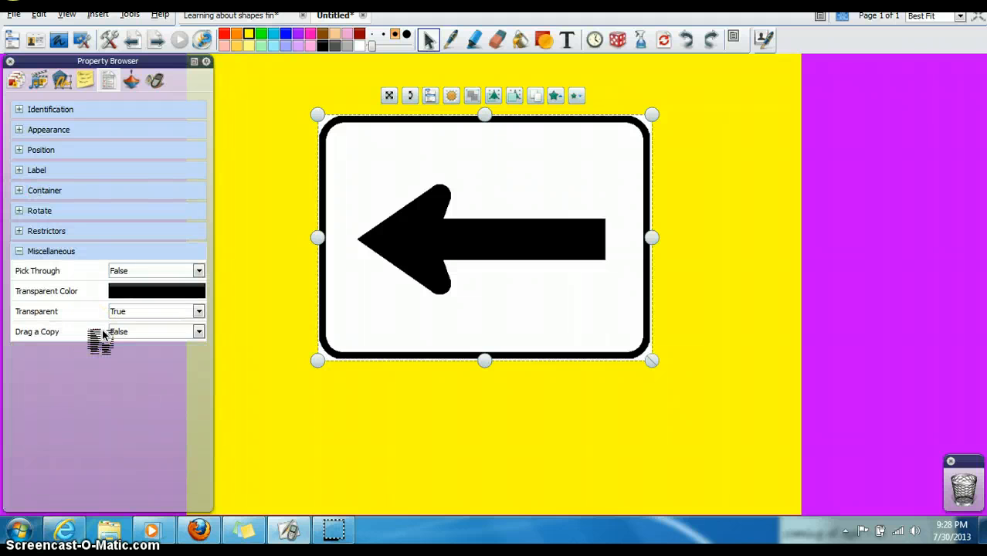
click(163, 272)
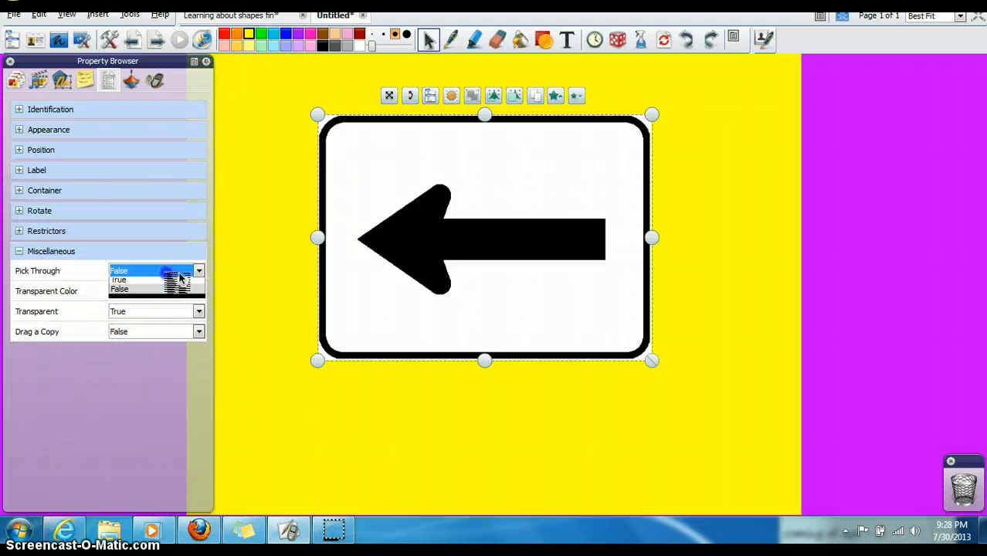
click(171, 282)
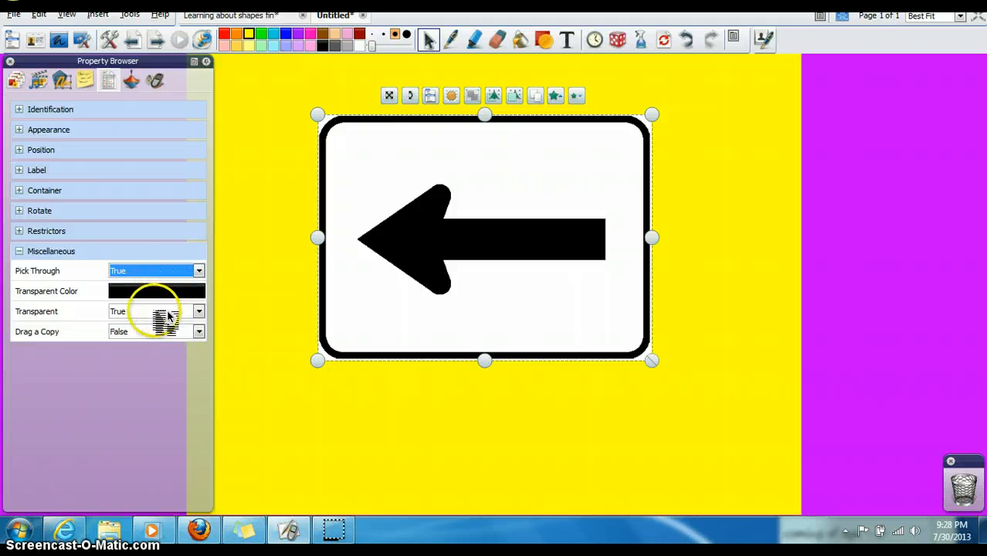
Step: Sample the sign's white background as its transparent color and discard the sign in the trash bin
click(158, 292)
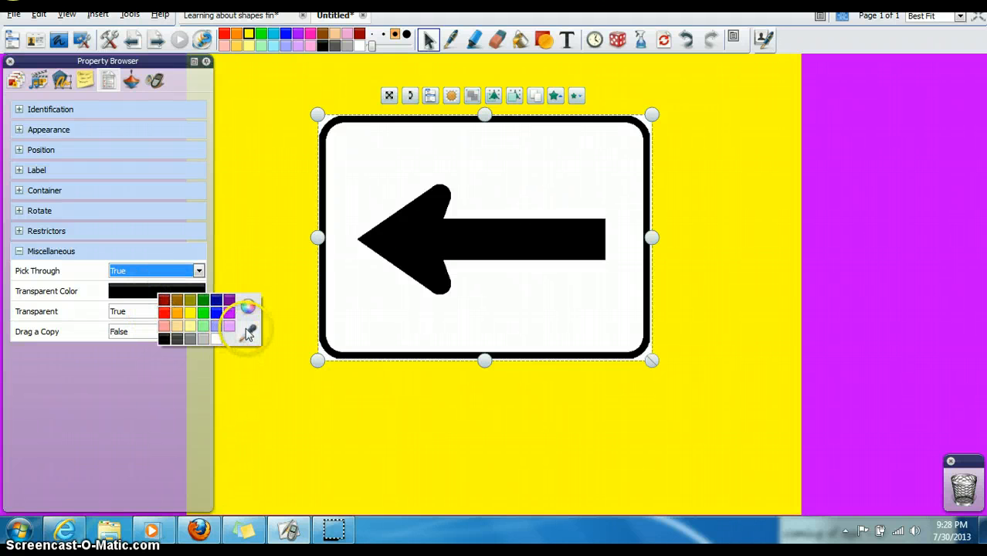
click(251, 334)
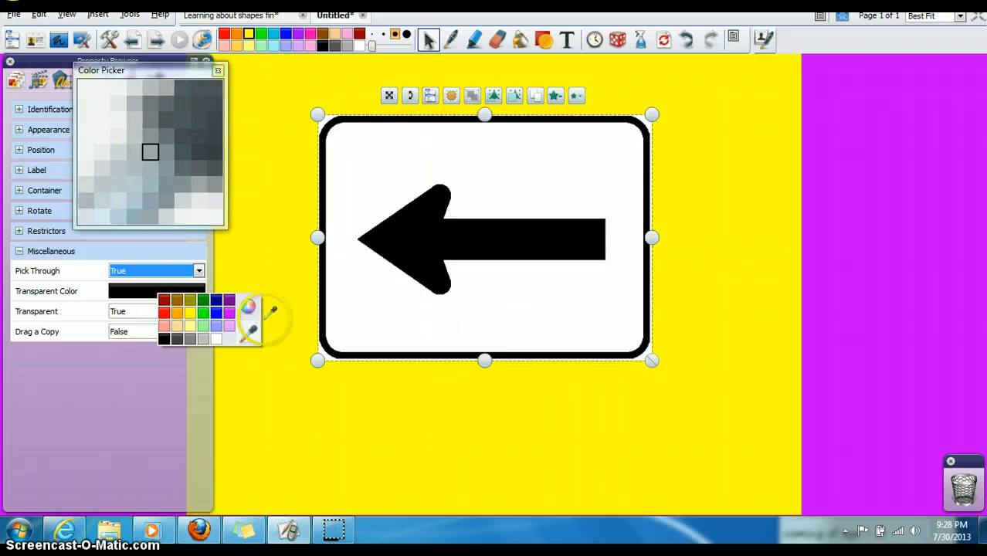
click(371, 316)
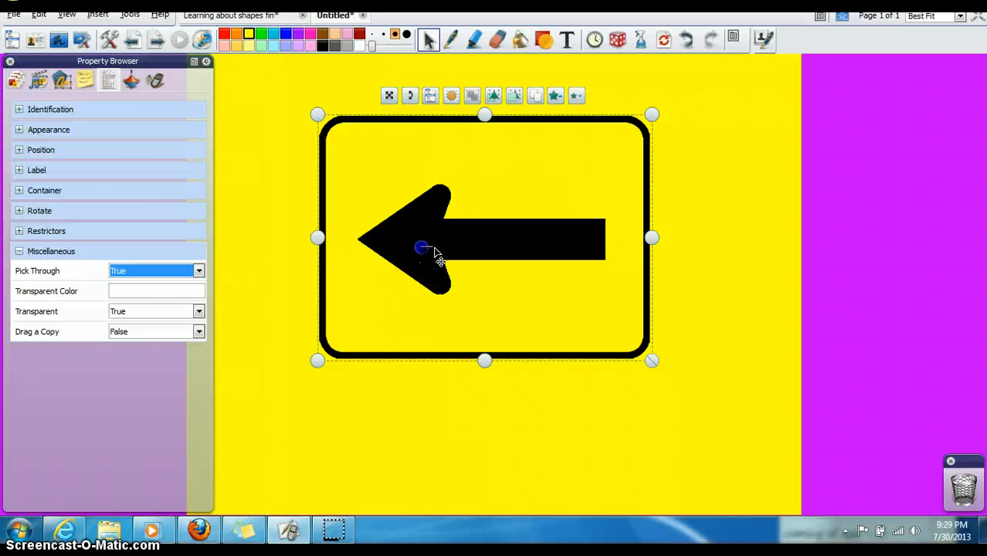
drag(435, 253, 972, 494)
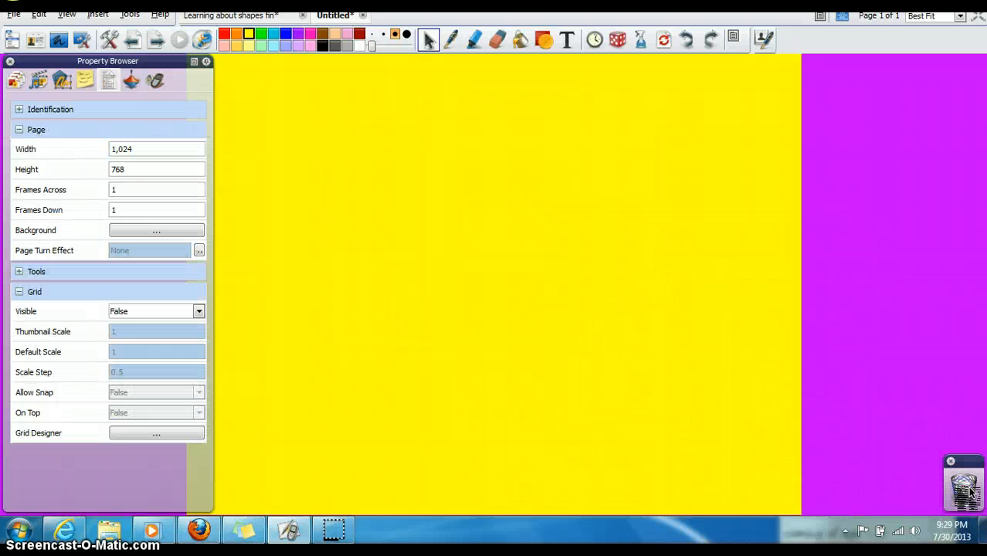
Step: Search the resource library for "macaw", place the Macaw picture on the page, shrink it and center it vertically
click(38, 84)
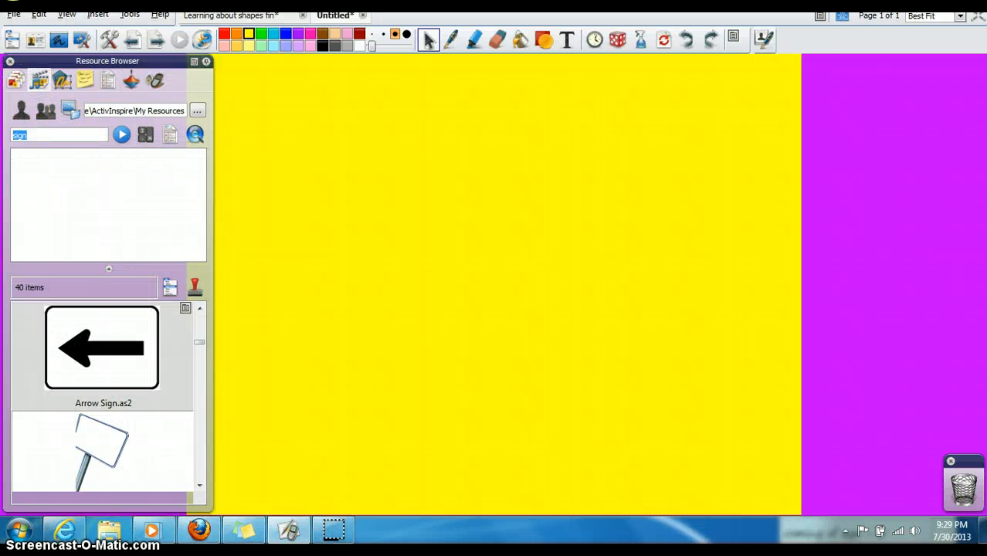
text(macaw)
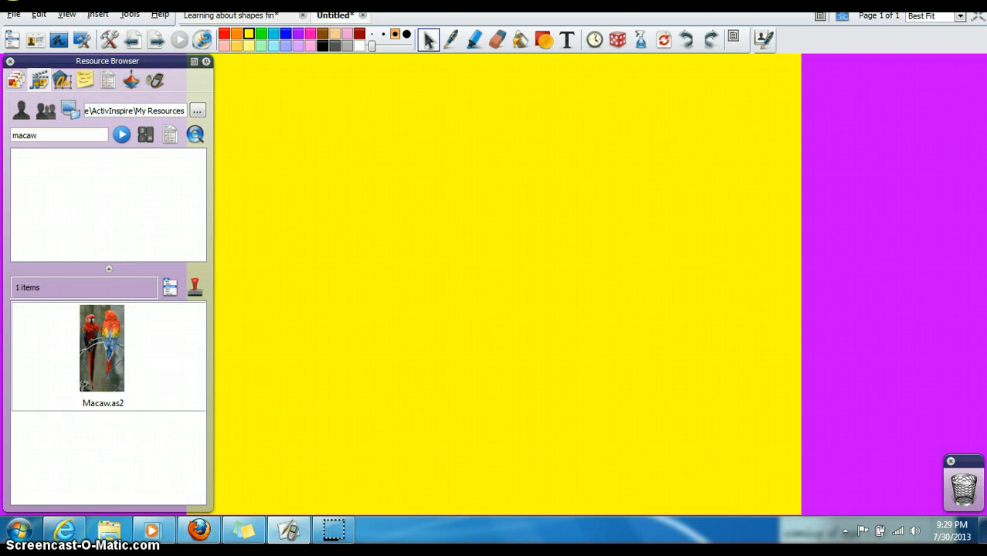
drag(143, 390, 447, 280)
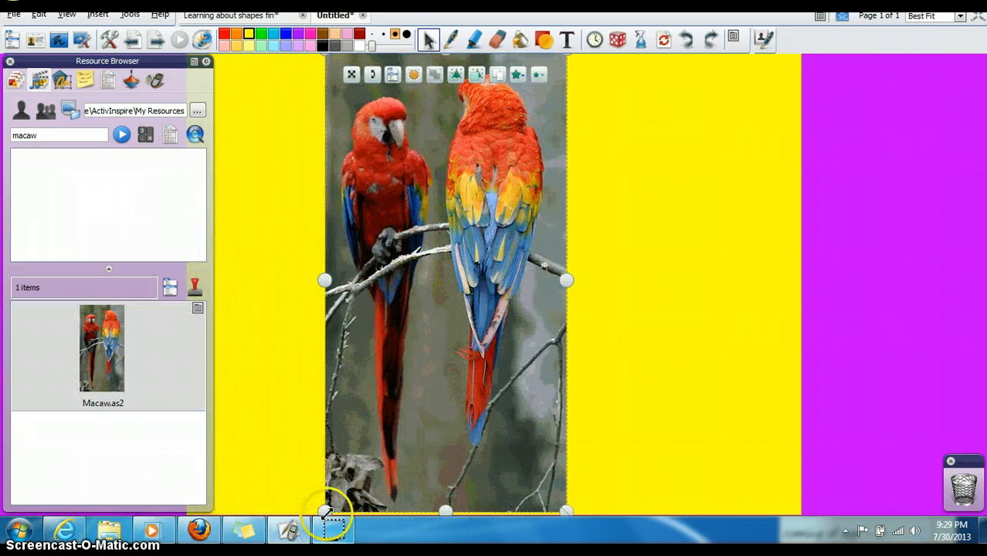
drag(325, 511, 398, 403)
drag(479, 249, 479, 323)
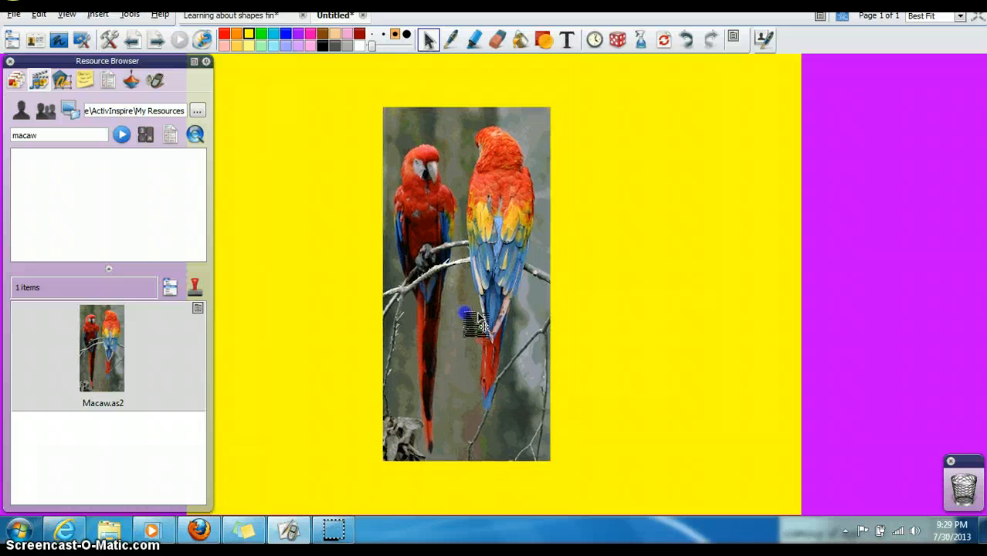
Step: Set the macaw picture's Pick Through to True and sample the gray-brown background between the birds as its transparent color
click(108, 80)
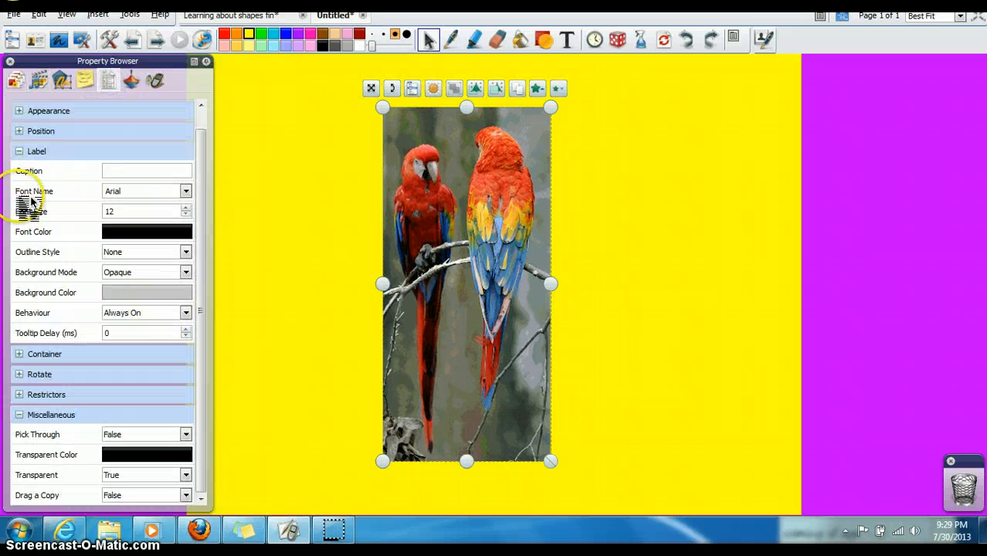
click(31, 152)
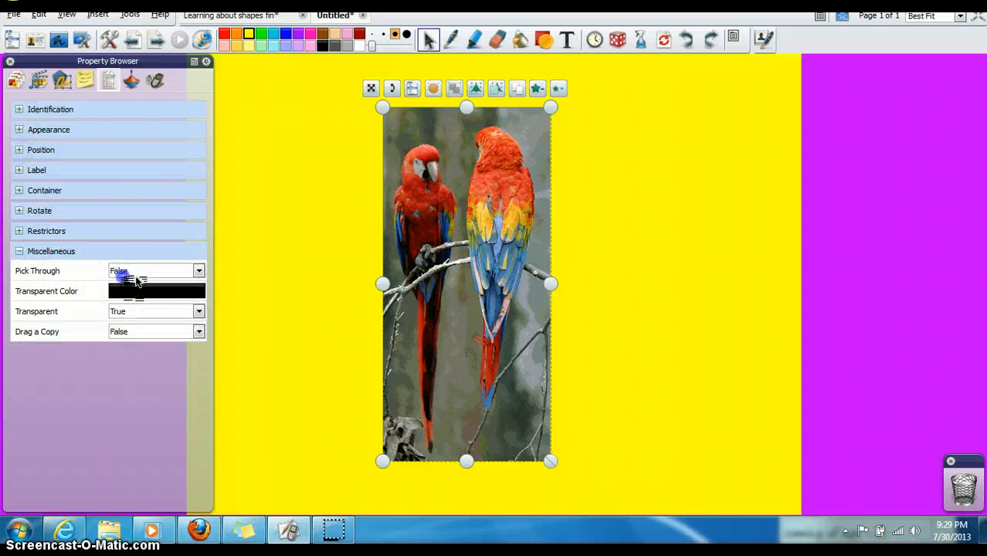
click(126, 273)
click(122, 283)
click(132, 288)
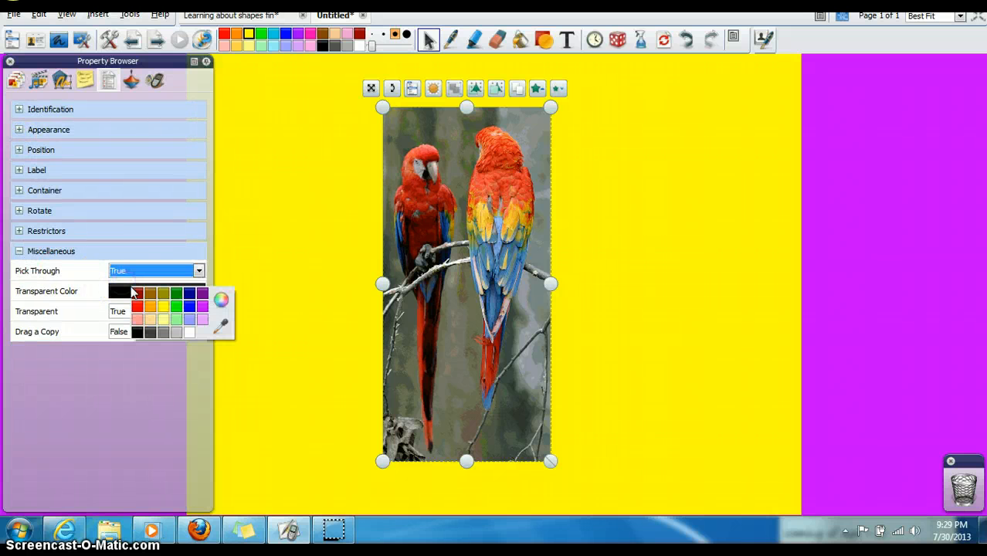
click(221, 325)
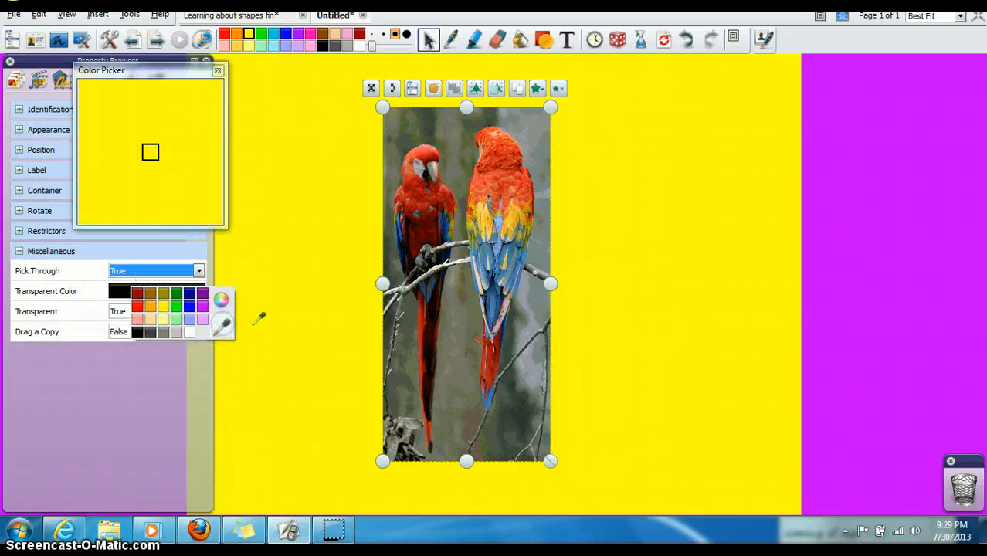
click(454, 363)
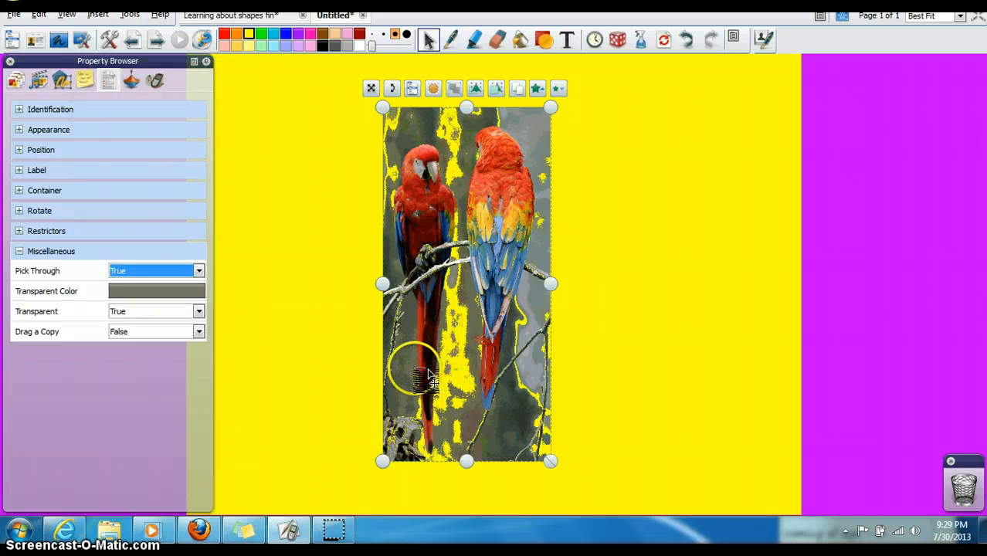
Step: Sample the dark background beside the left macaw's tail as the picture's transparent color, and discard the picture in the trash bin
click(202, 292)
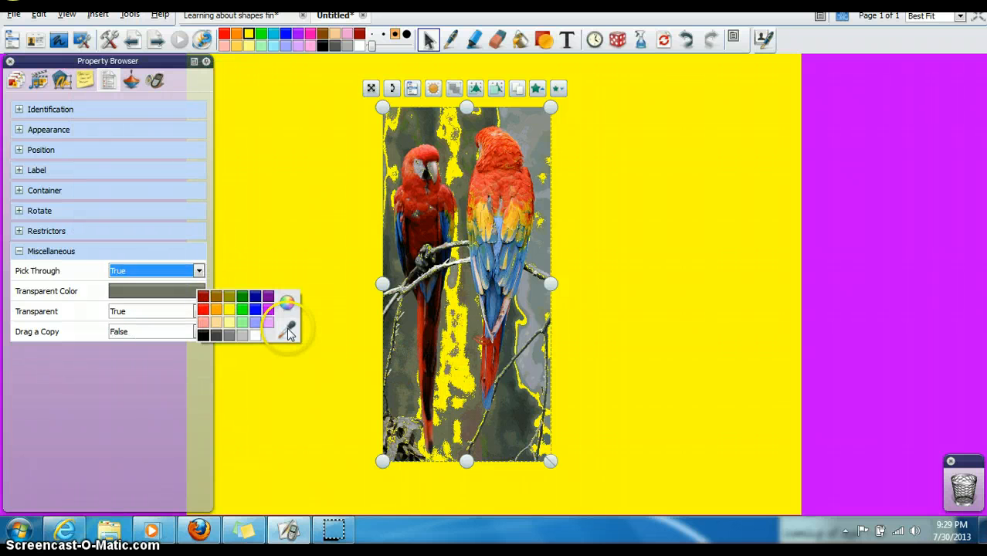
click(288, 330)
click(412, 386)
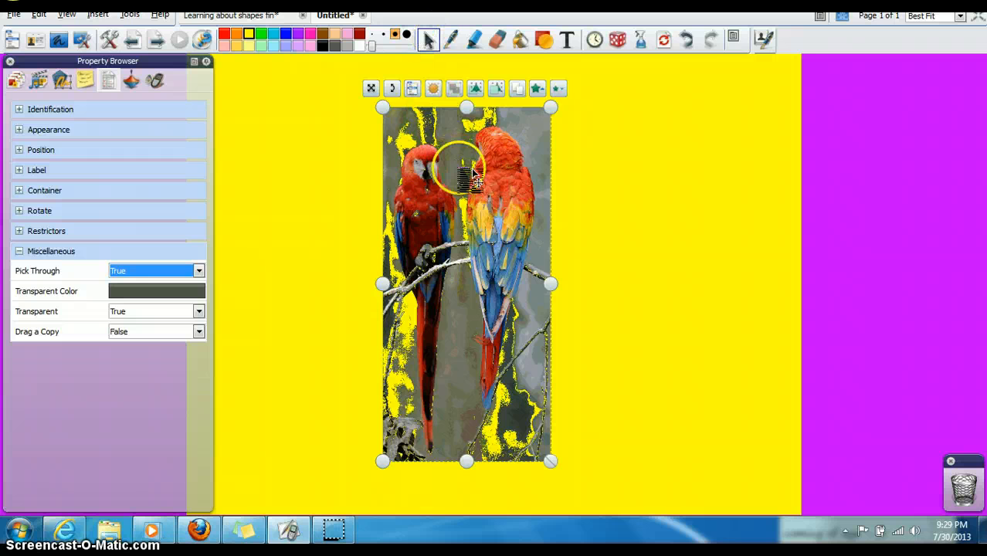
drag(452, 166, 965, 469)
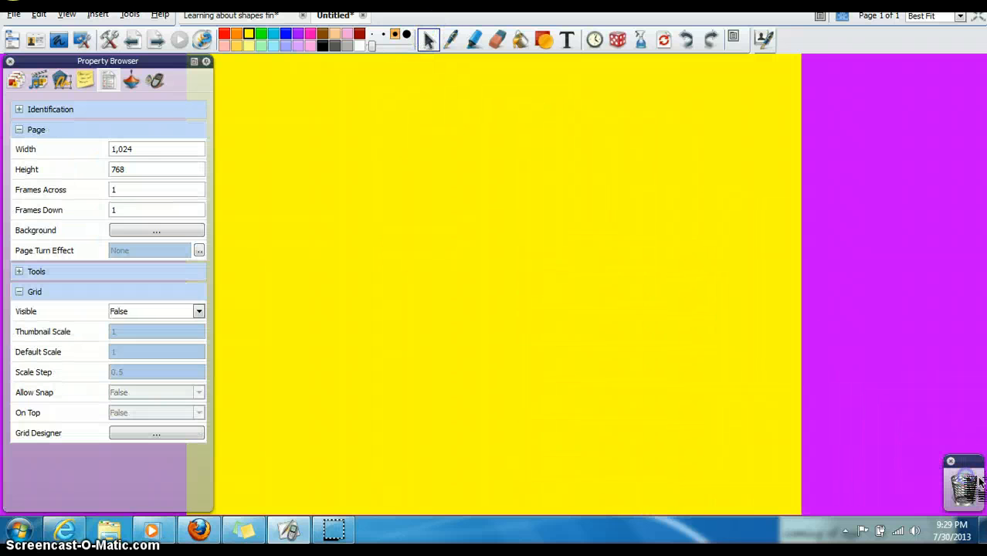
Step: Switch to the "Learning about shapes" flipchart and pull three copies of the yellow sticky note onto the corkboard
click(232, 14)
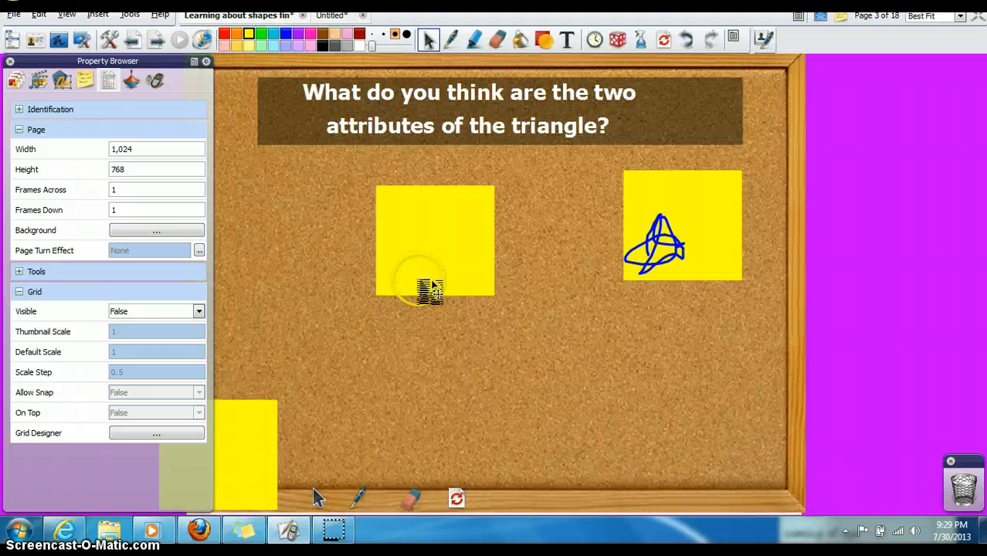
drag(269, 454, 336, 254)
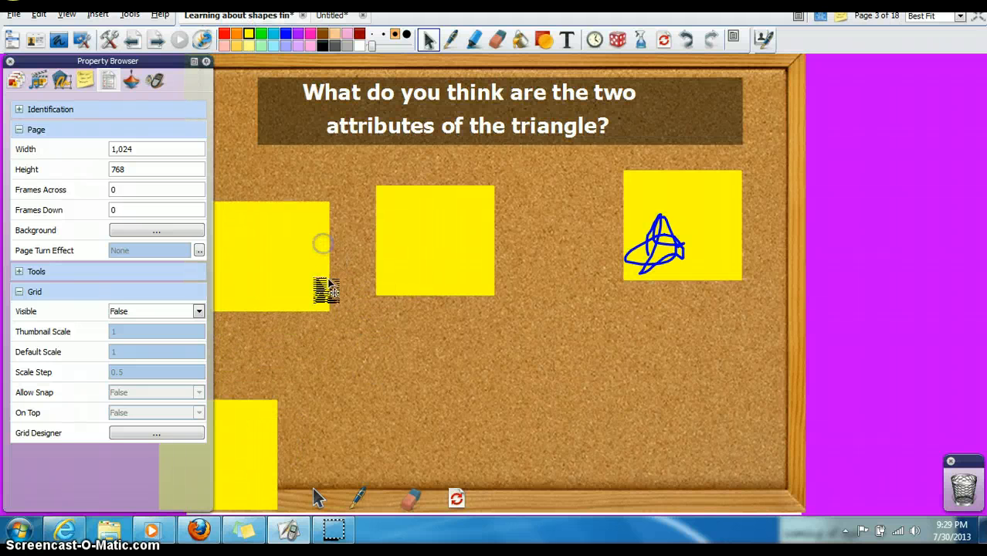
drag(264, 415, 608, 368)
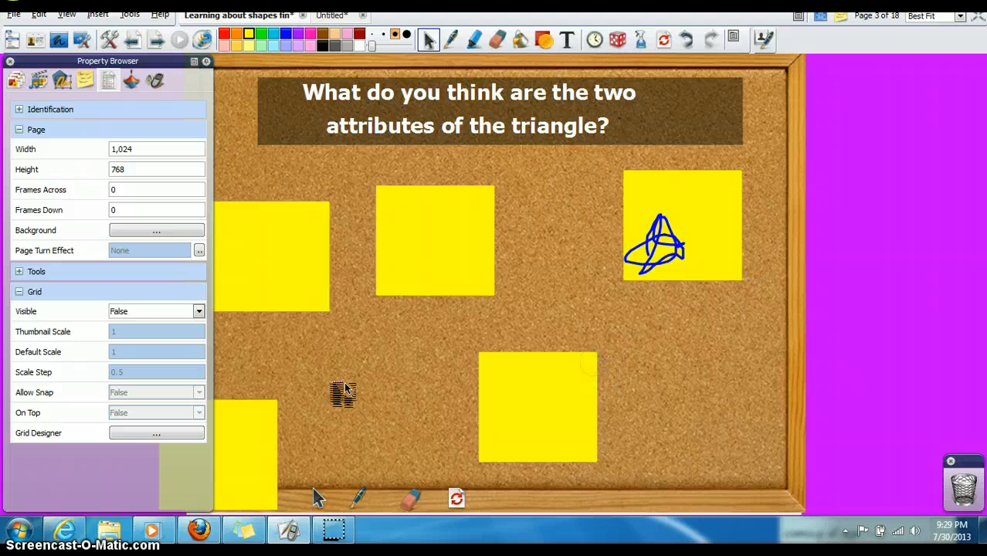
drag(266, 445, 404, 380)
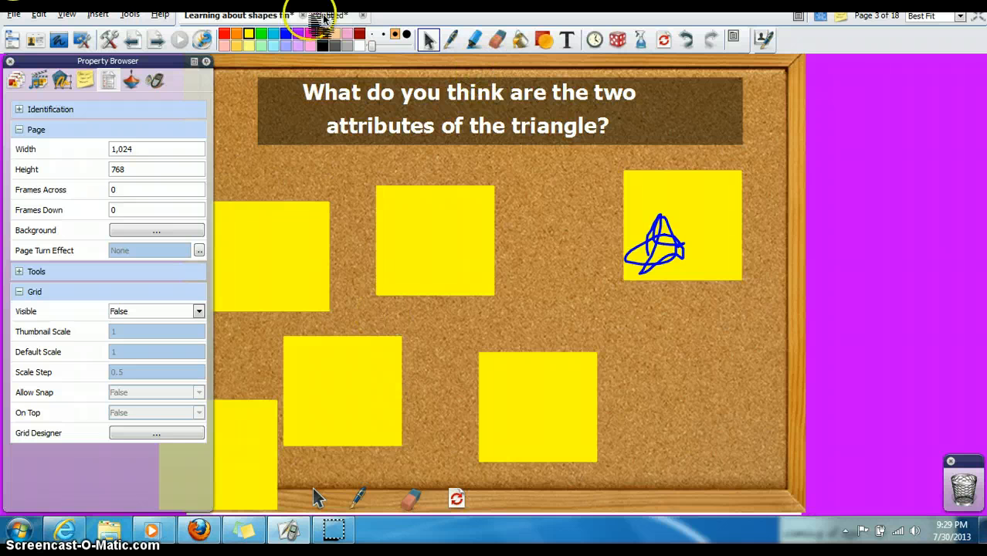
Step: Return to the Untitled flipchart and reset its page to clear the yellow background
click(334, 16)
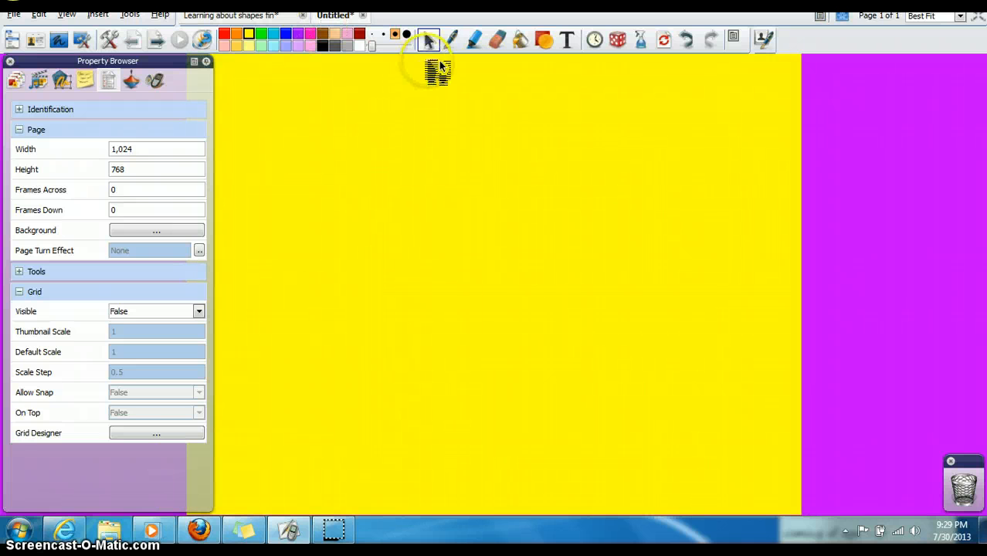
click(663, 39)
click(189, 85)
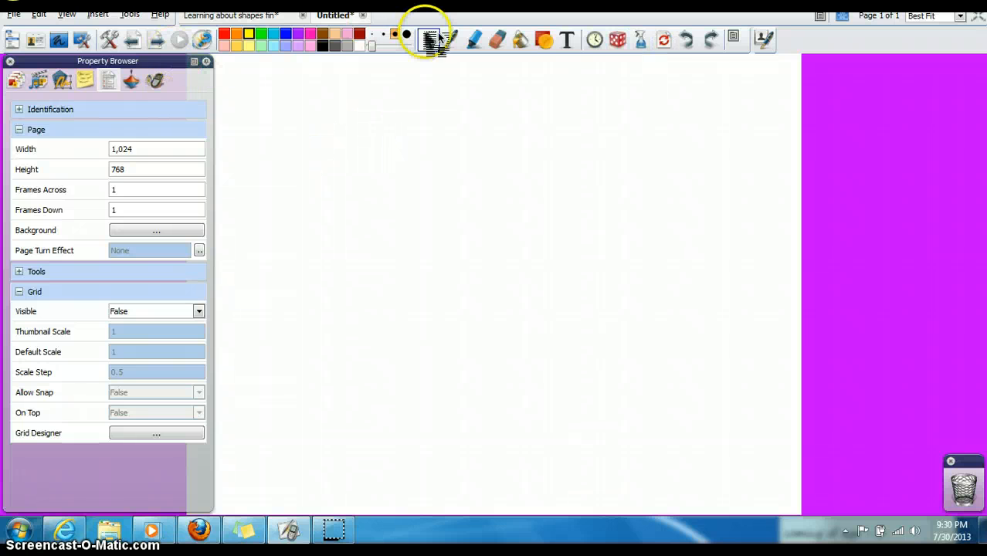
Step: Draw a large yellow star with the Shape tool and move it toward the page's lower-left corner
click(544, 40)
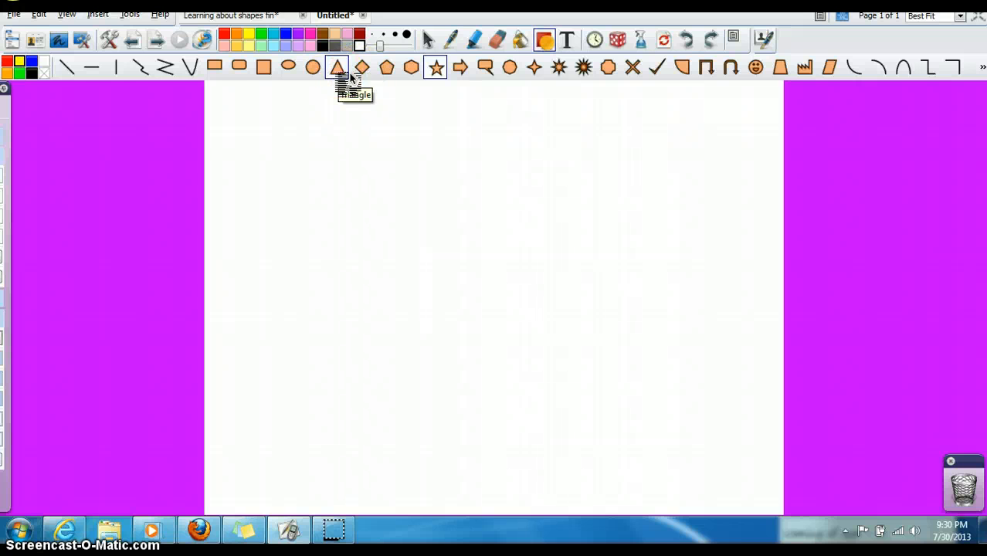
click(436, 69)
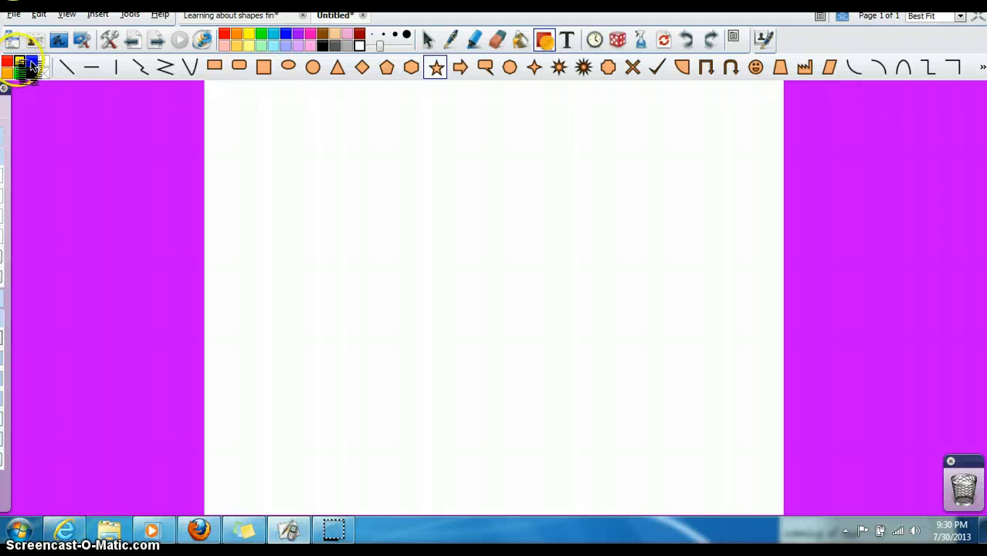
click(248, 34)
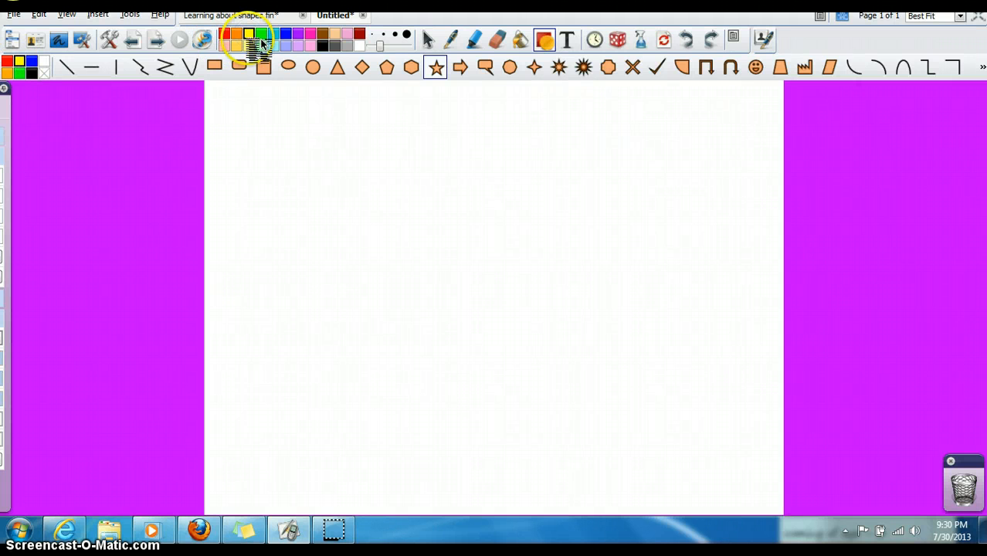
drag(256, 261, 442, 446)
click(429, 39)
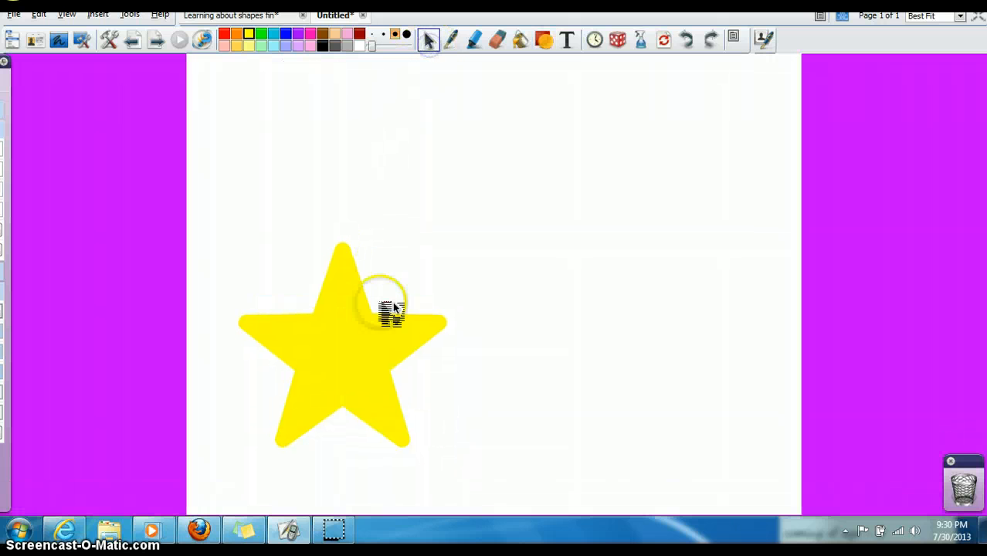
drag(391, 311, 340, 395)
Step: Collapse the star's outline, fill and label properties, and set its Can Contain container property to Anything
mouse_move(4, 303)
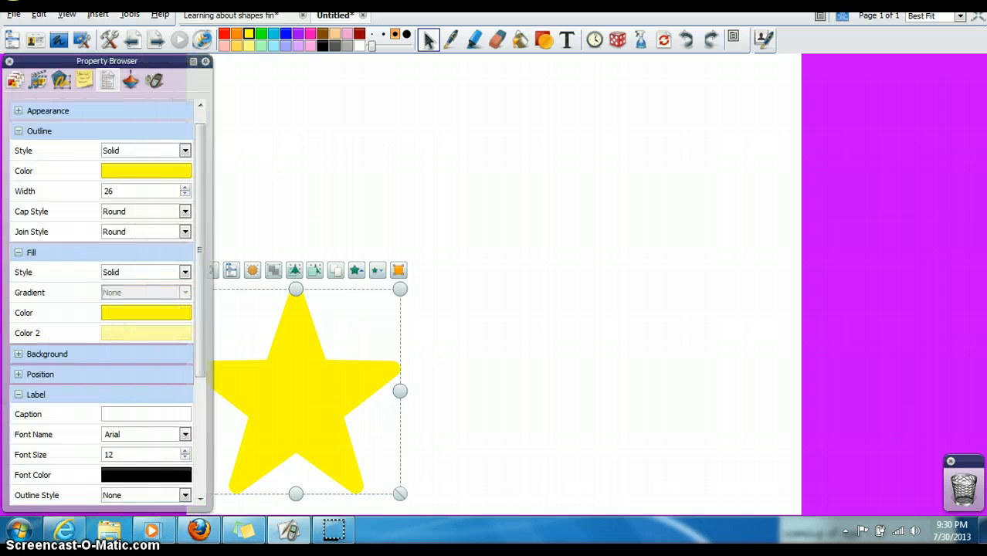
click(33, 134)
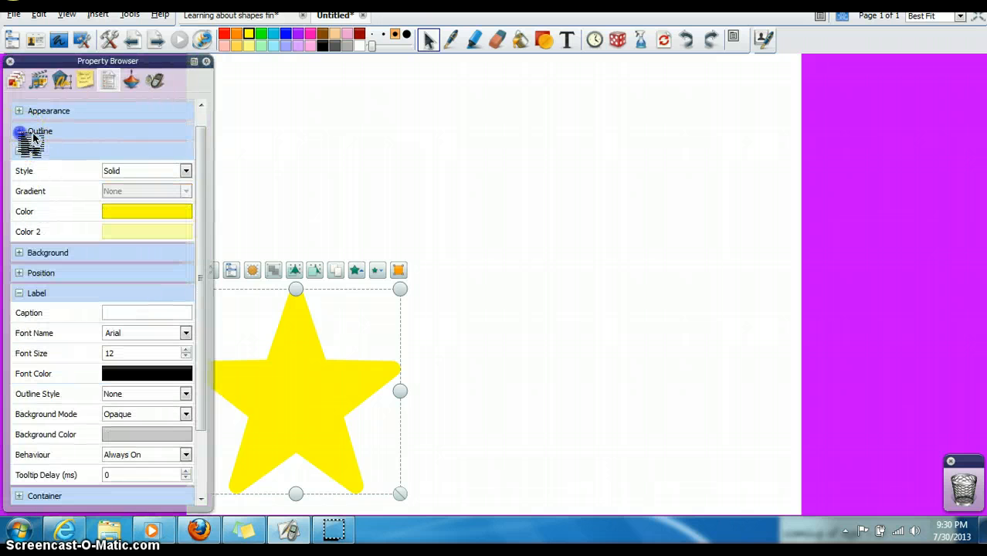
click(29, 153)
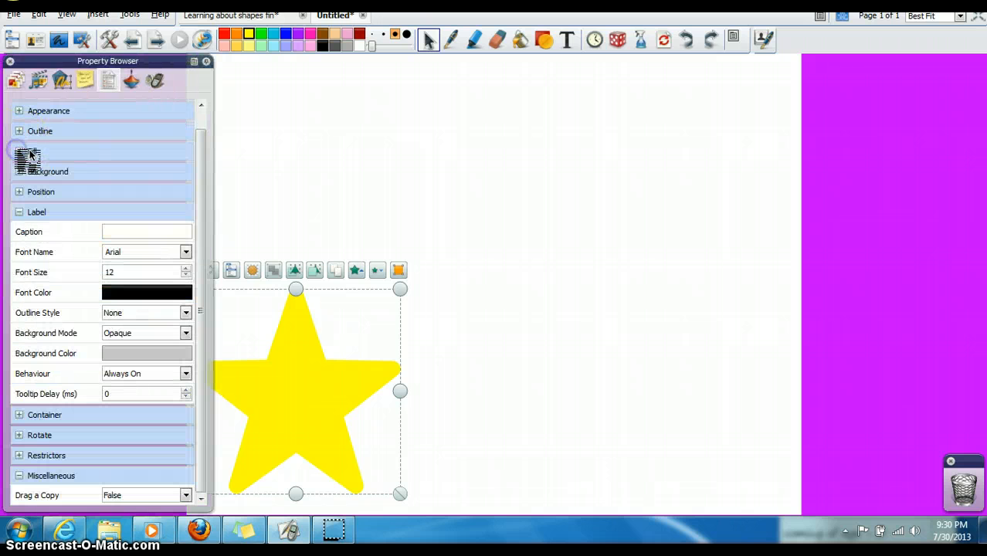
click(34, 214)
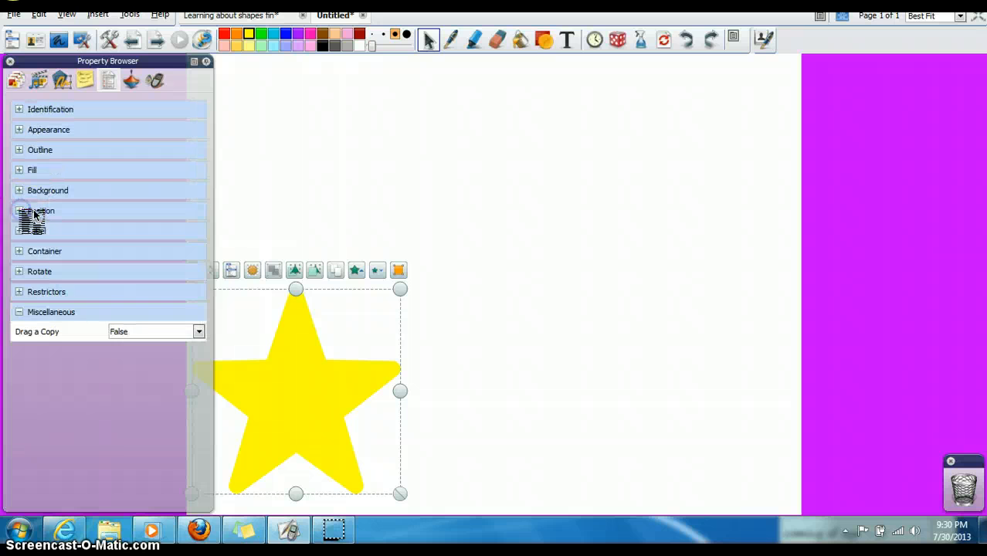
click(29, 251)
click(139, 274)
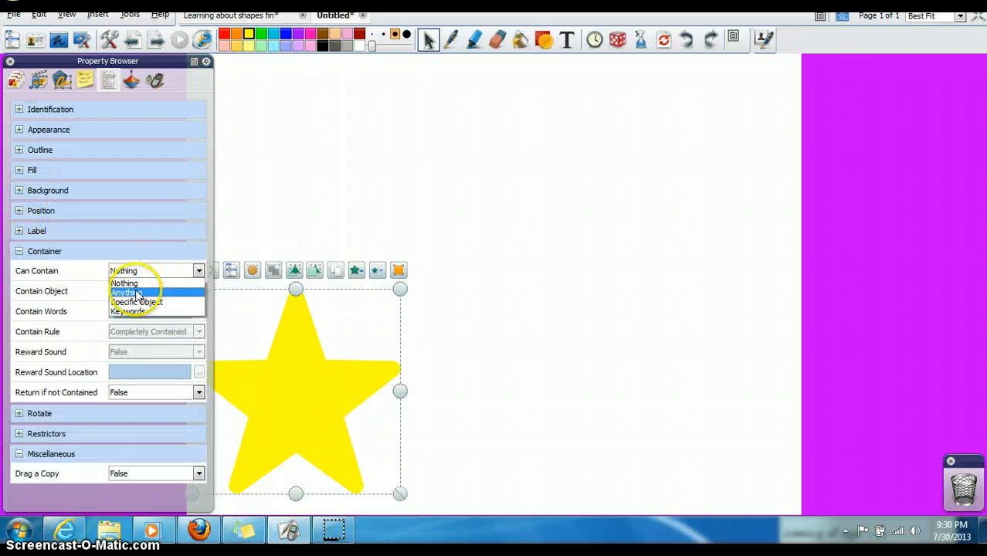
click(146, 294)
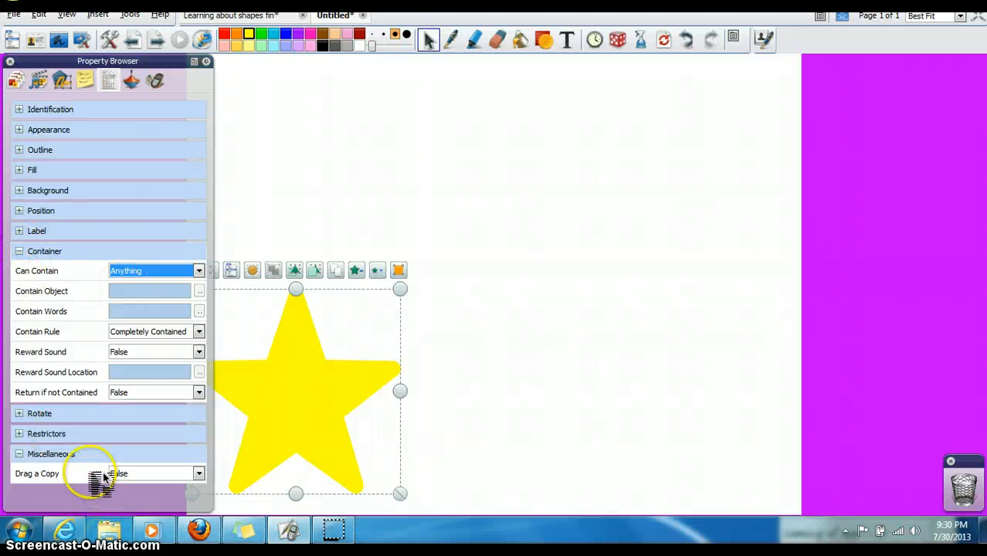
Step: Set the star's Drag a Copy to True and pull two copies of it onto the upper half of the page
click(128, 474)
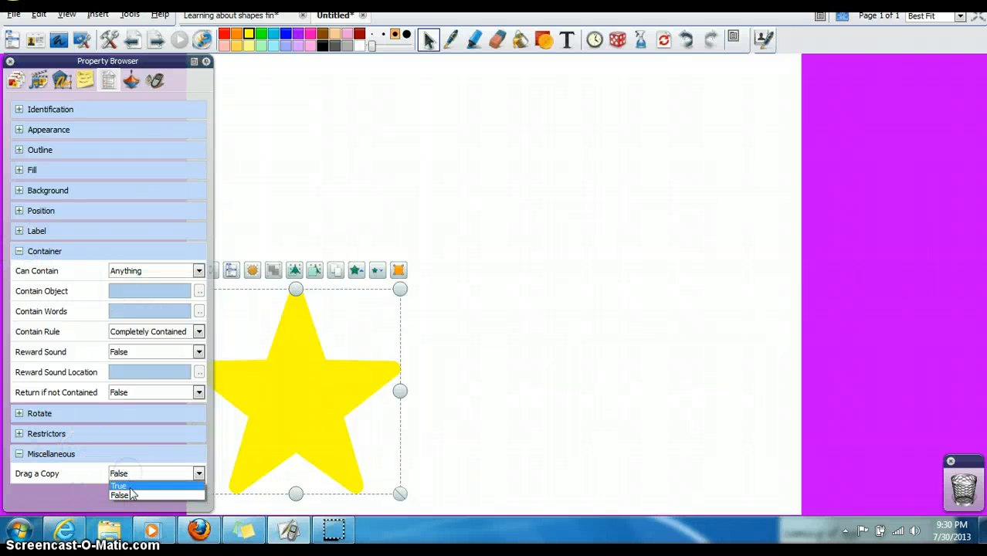
click(121, 486)
click(450, 401)
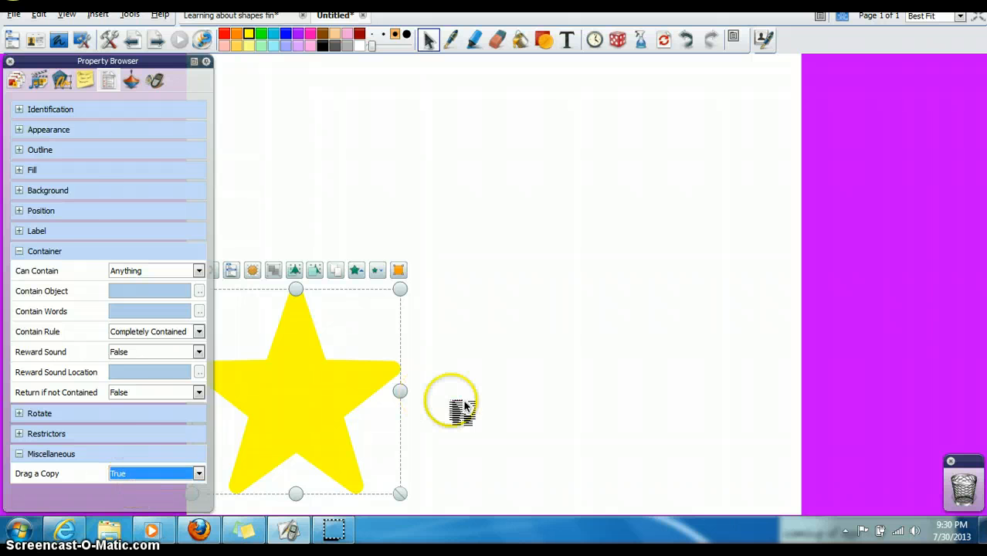
drag(281, 391, 653, 177)
drag(339, 382, 452, 164)
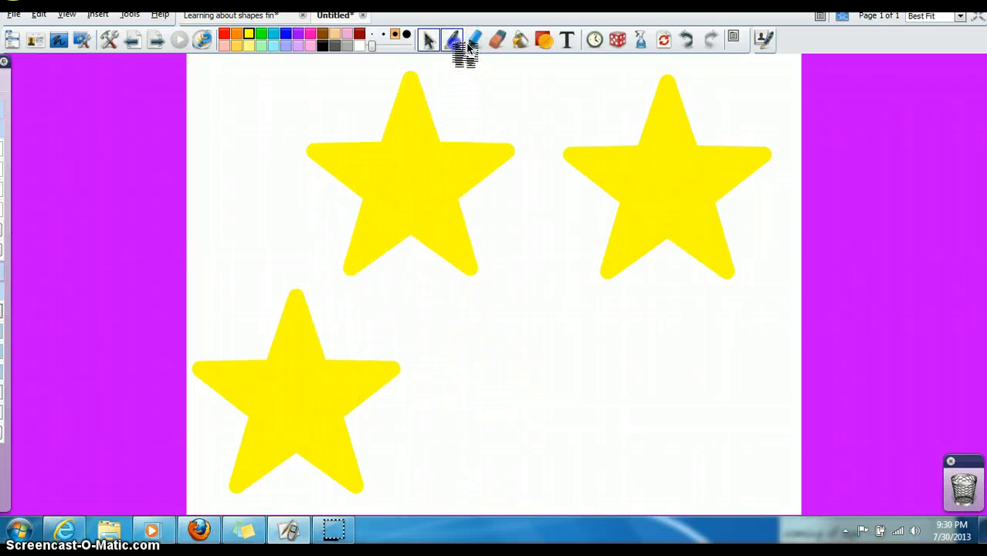
Step: Handwrite letters on the two star copies with the blue pen
click(453, 38)
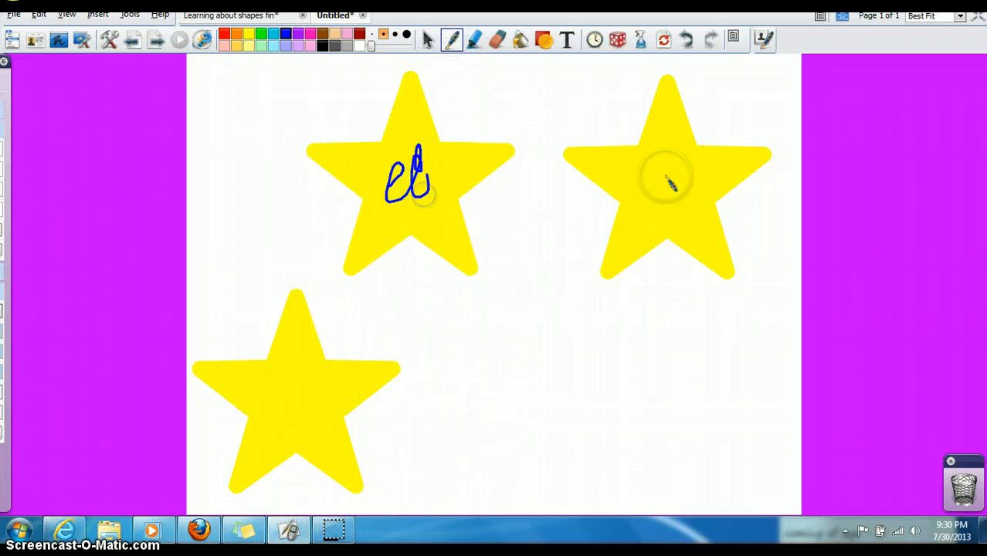
mouse_move(665, 176)
mouse_down()
mouse_move(695, 157)
mouse_move(663, 125)
mouse_up()
click(428, 39)
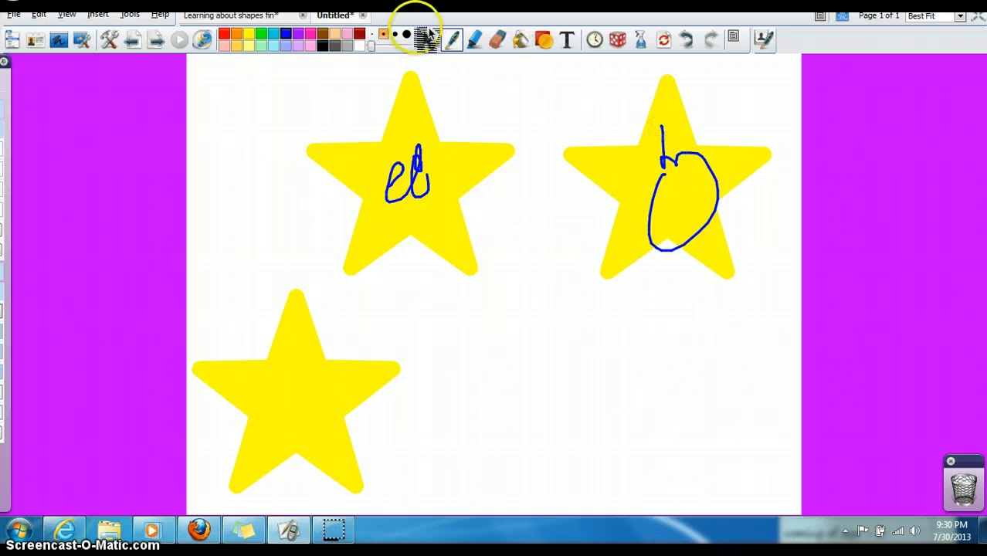
Step: Reposition the two written stars so they sit one above the other along the page's right side
click(640, 157)
drag(652, 170, 654, 148)
drag(463, 165, 739, 370)
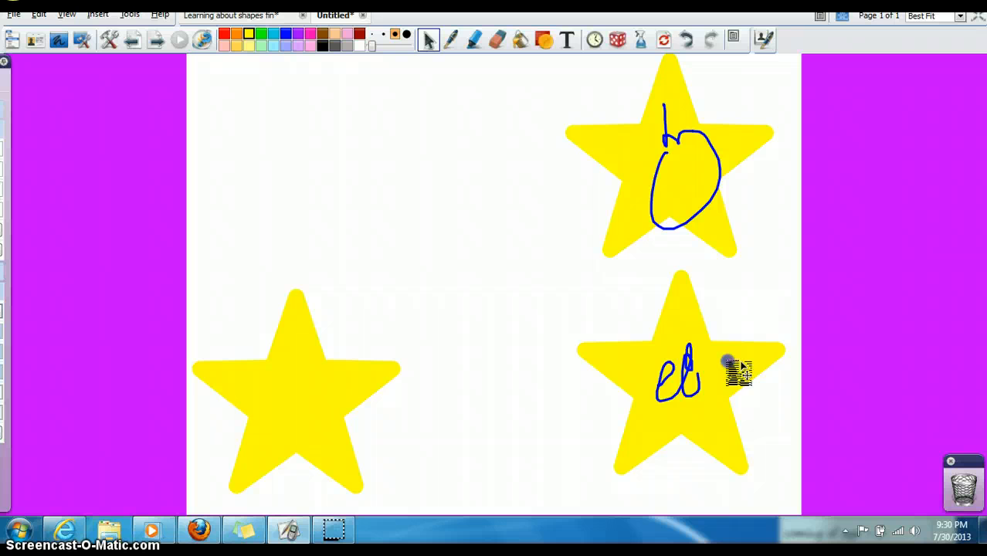
Step: Shrink both written stars and pull another blank copy of the original star to the middle of the page
click(695, 320)
drag(682, 269, 681, 292)
click(682, 89)
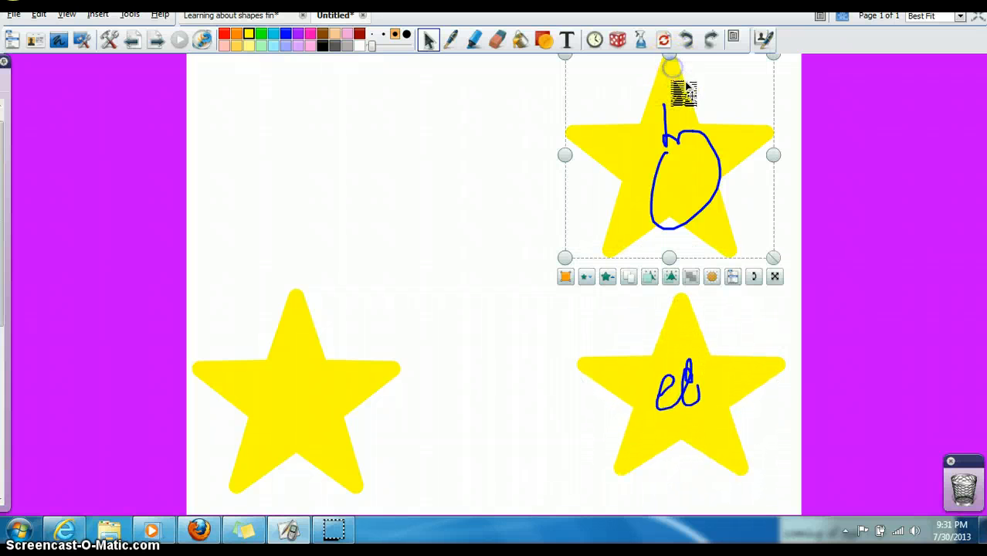
drag(567, 255, 603, 223)
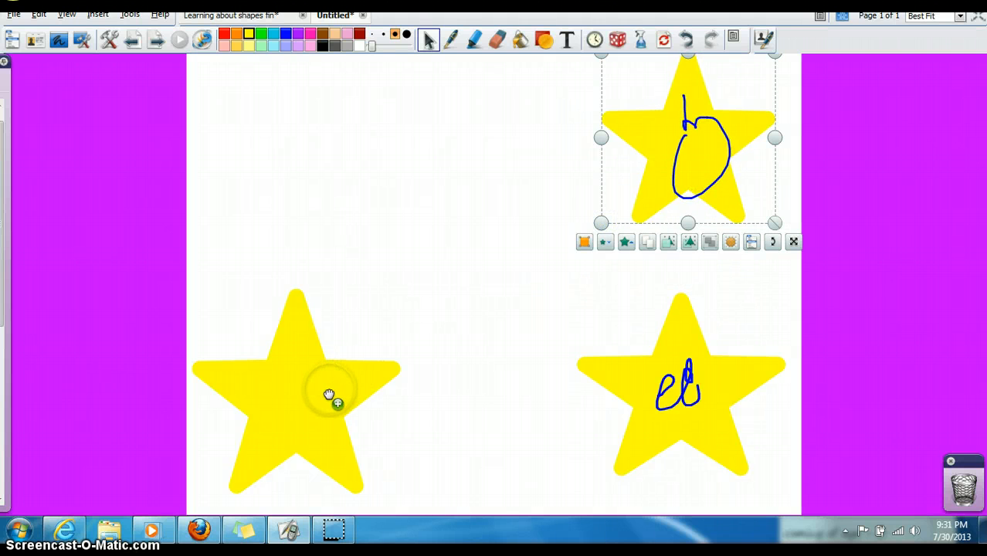
drag(287, 407, 448, 228)
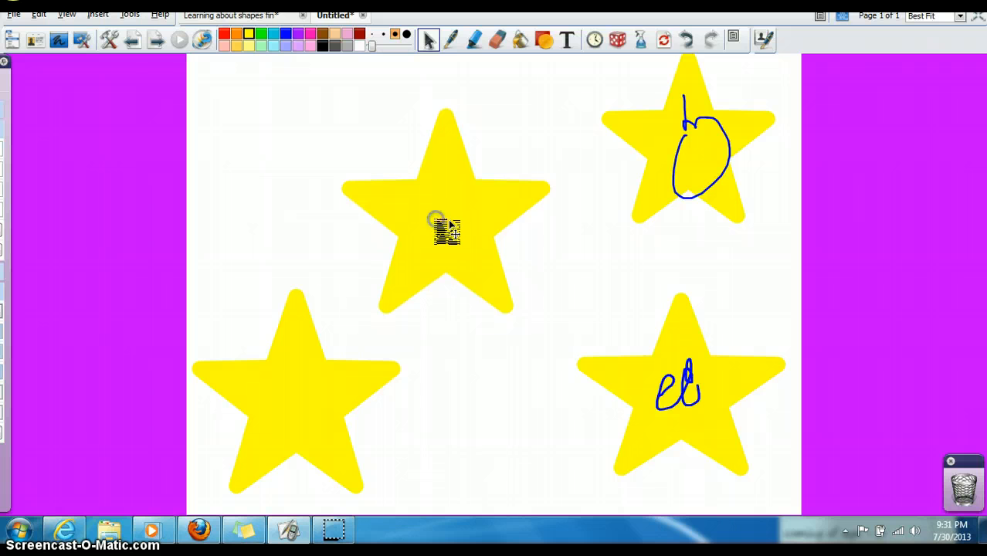
Step: Scribble on the original star with the blue pen and pull three copies of the scribbled star onto the page
click(452, 40)
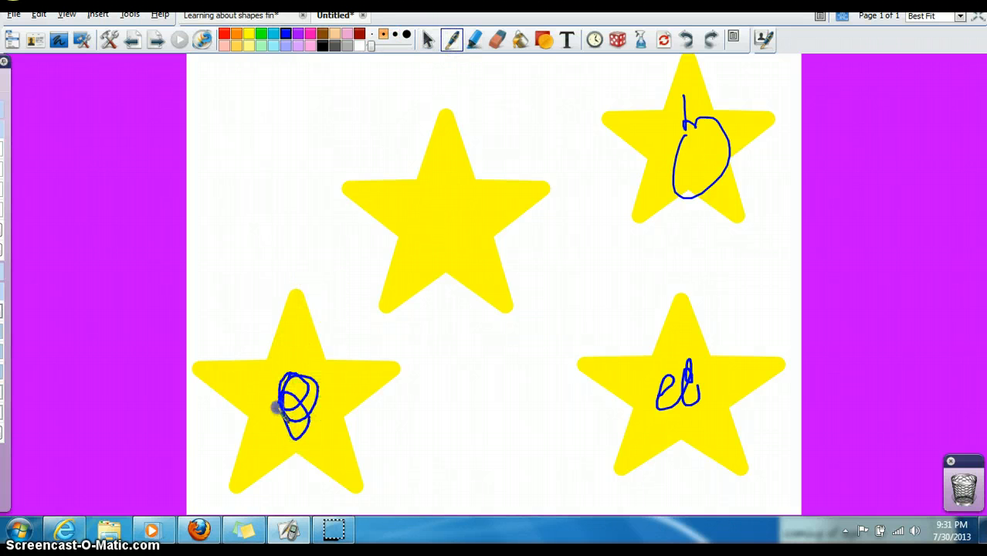
click(429, 39)
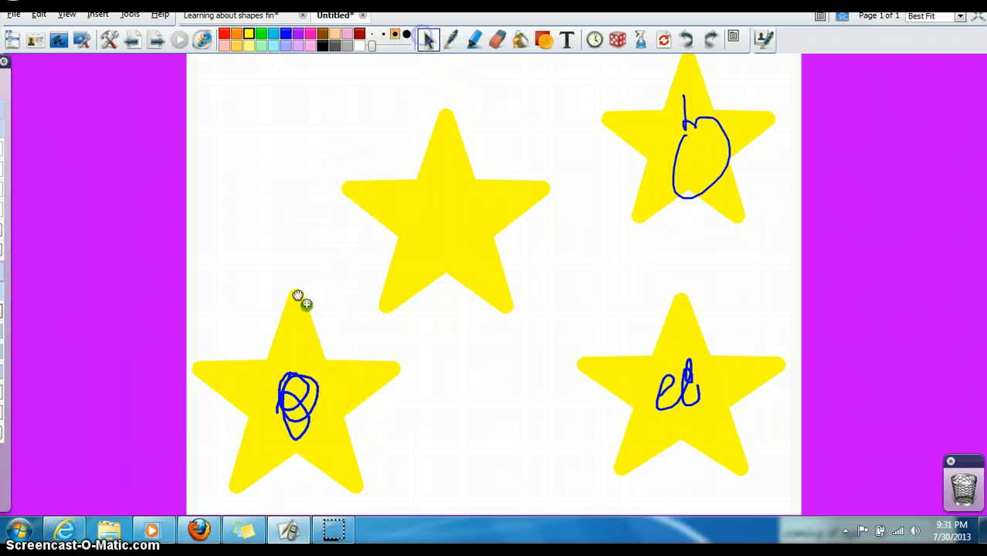
mouse_move(308, 375)
mouse_down()
mouse_move(275, 147)
mouse_move(331, 371)
mouse_move(529, 280)
mouse_move(522, 270)
mouse_up()
drag(297, 405, 575, 174)
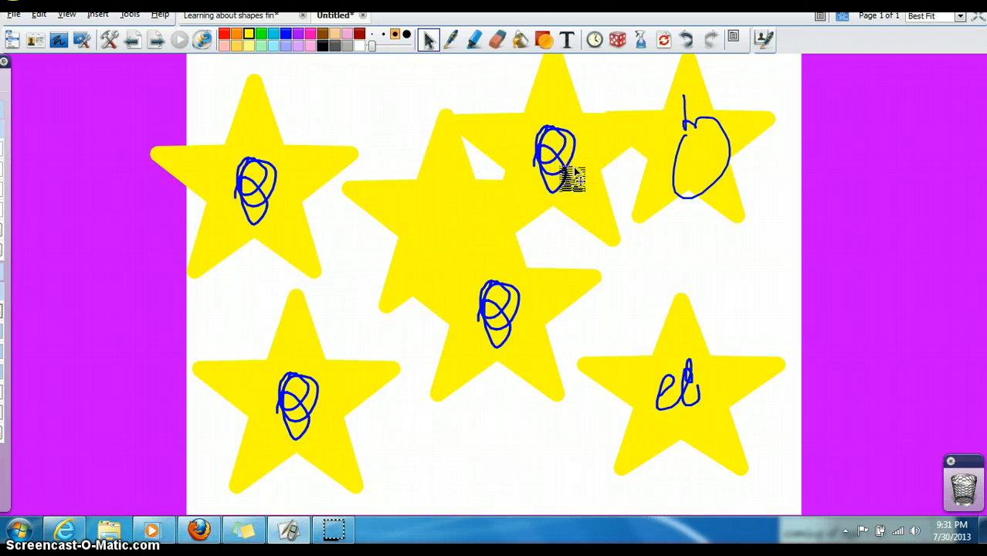
Step: Check the ActivInspire topic list in Sticky Notes and hide the notes again
click(245, 530)
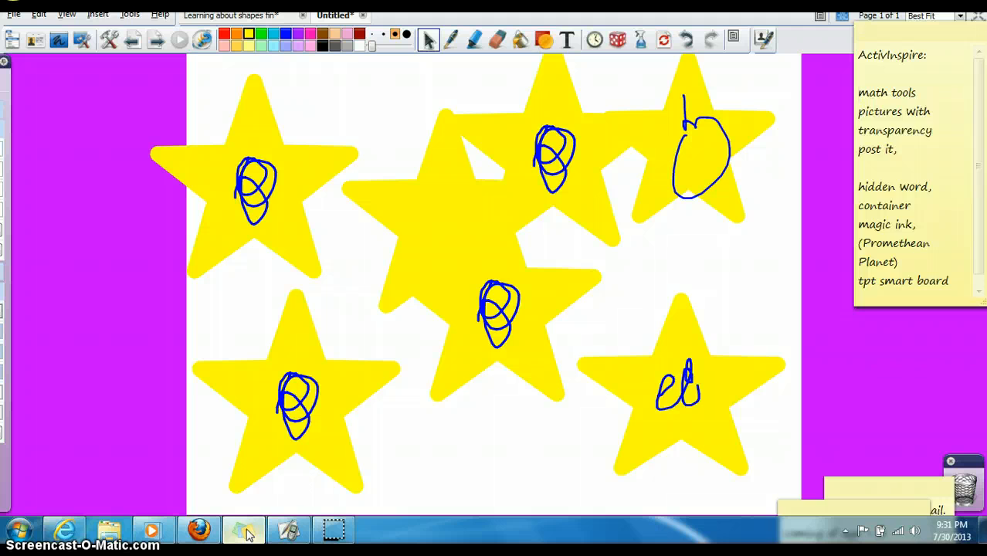
click(245, 530)
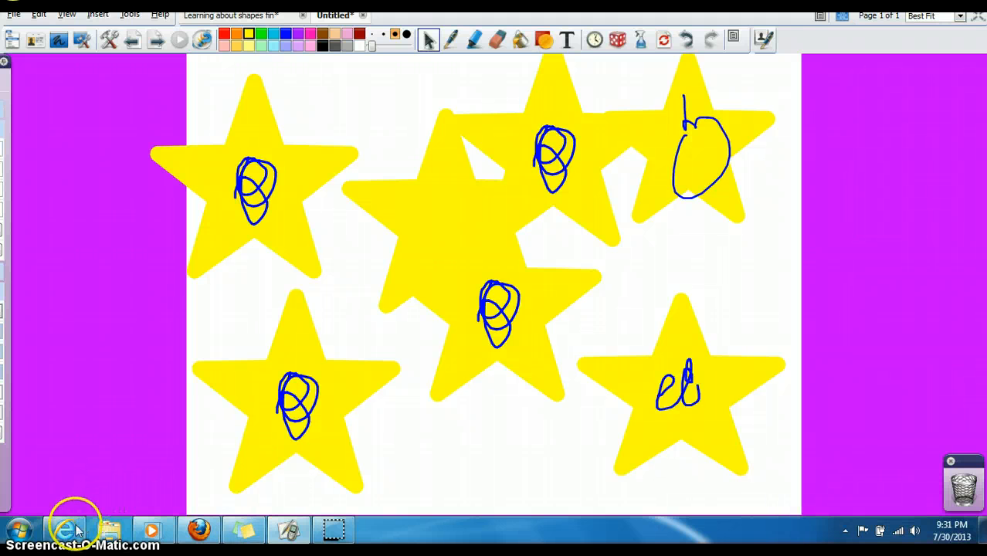
Step: Switch to the Promethean Planet window in Internet Explorer and open a new browser tab
mouse_move(76, 532)
click(90, 464)
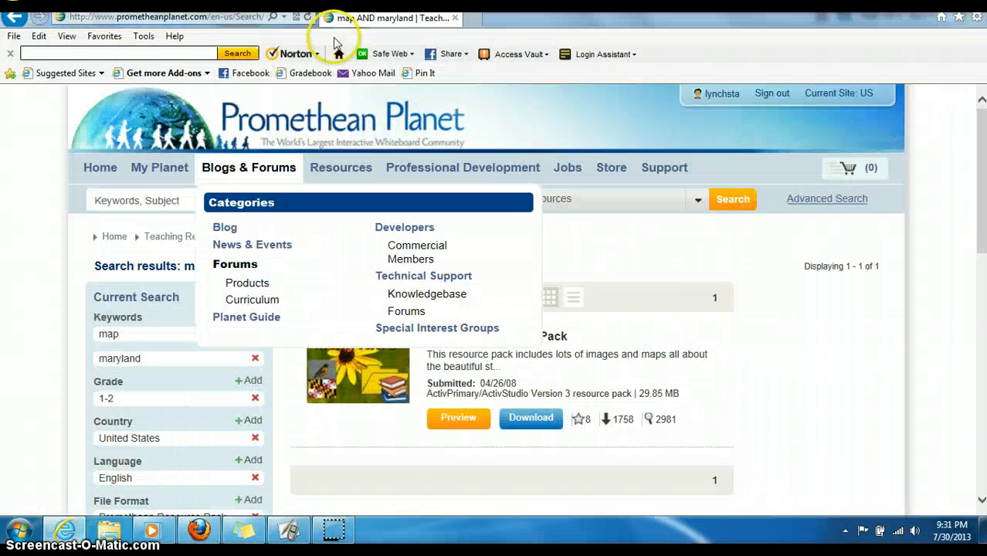
click(473, 22)
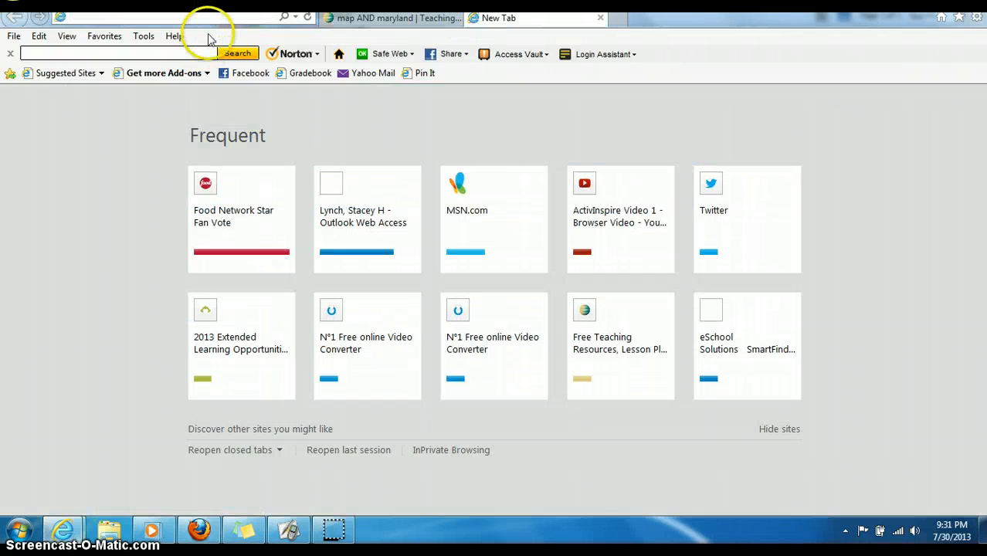
Step: Open teacherspayteachers.com and look through the home page's subject, price and resource type categories
text(teacherspayteachers.com/)
key(Return)
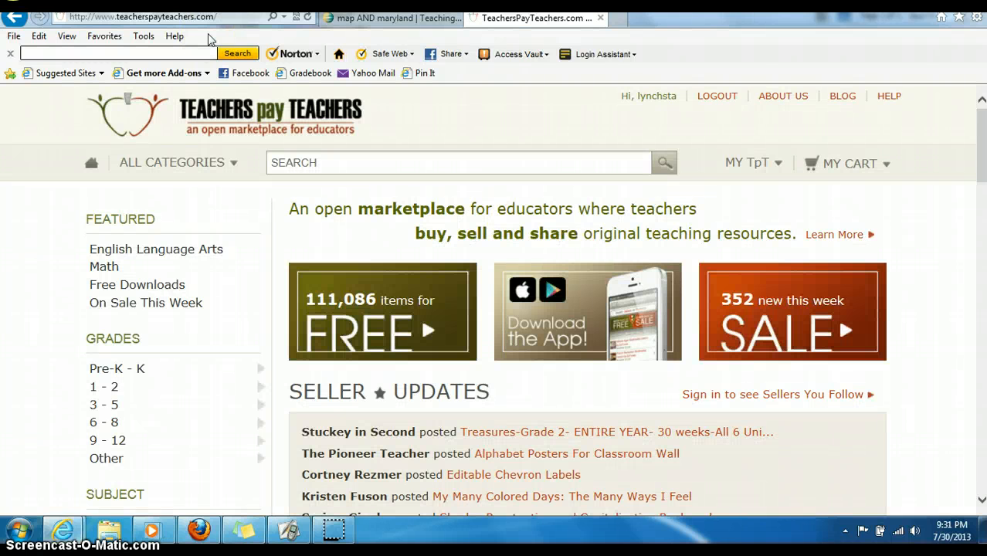
scroll(209, 39, down, 5)
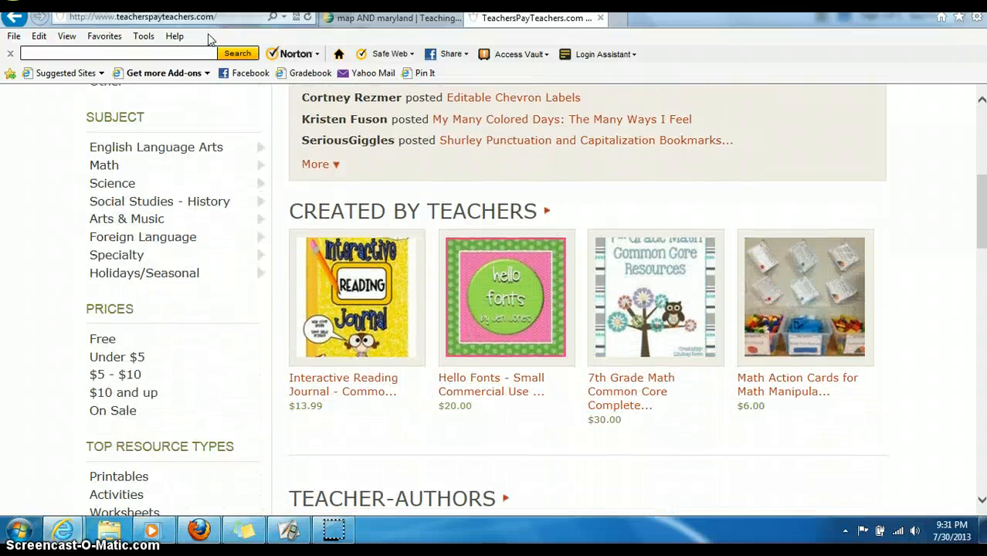
scroll(210, 39, down, 2)
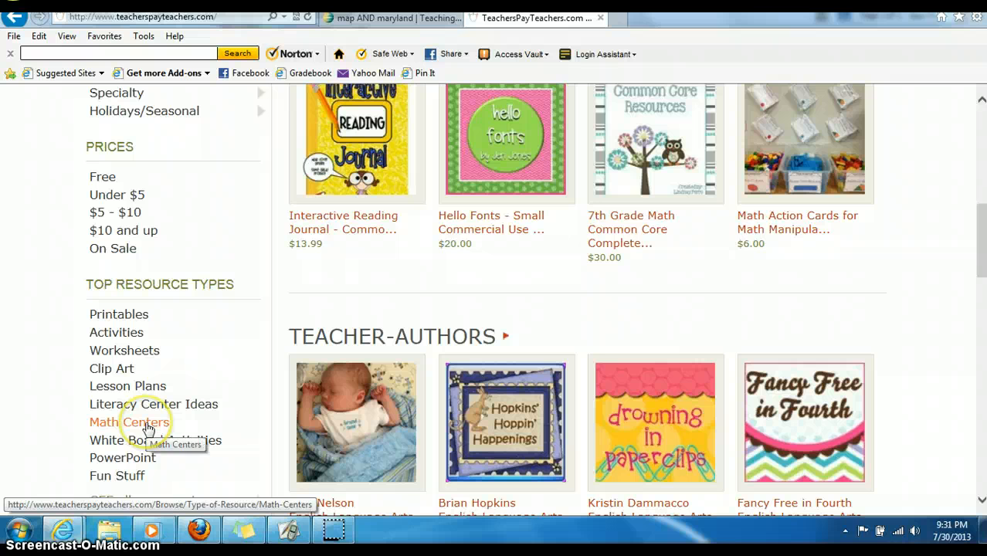
scroll(167, 232, up, 2)
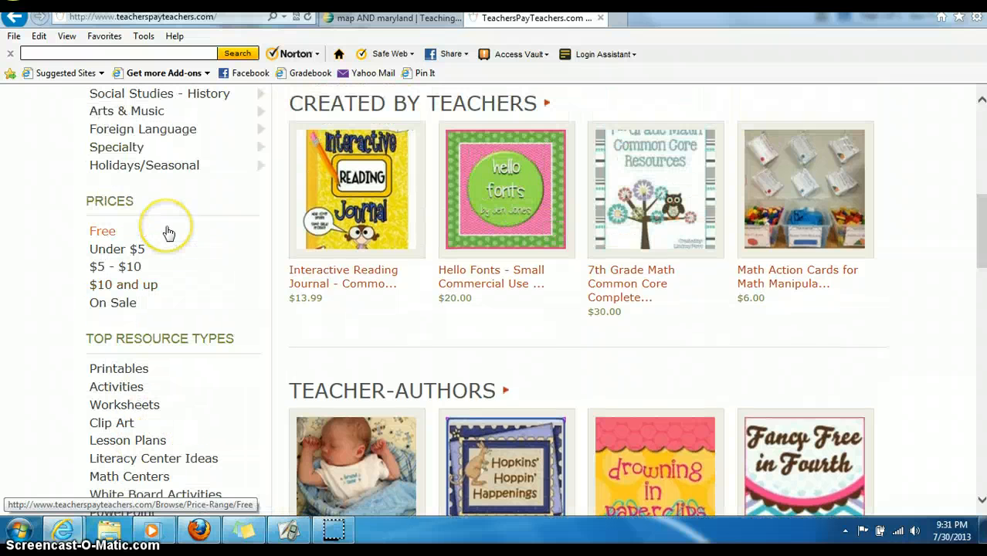
scroll(167, 225, up, 1)
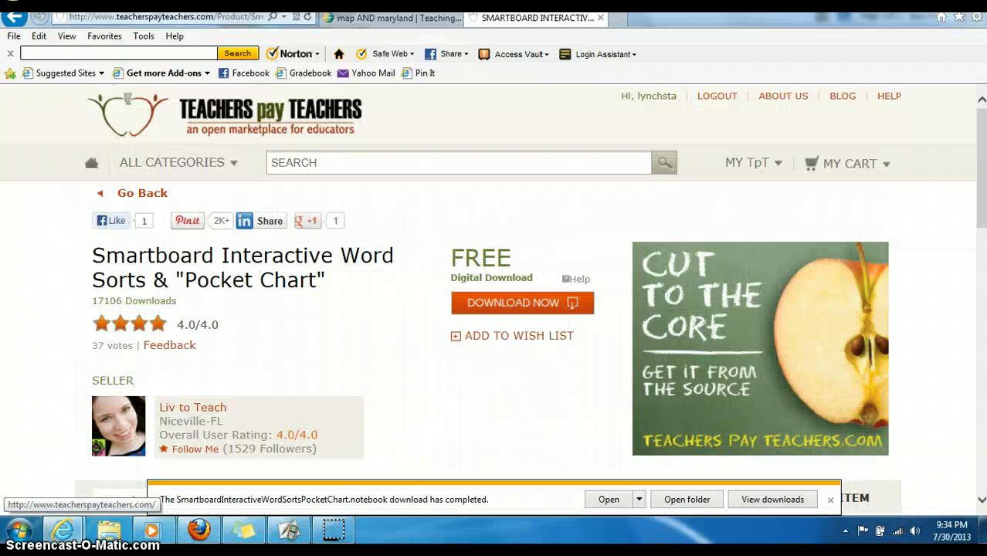
Step: Review the Smartboard Interactive Word Sorts & "Pocket Chart" product page down to its file details
scroll(14, 211, down, 2)
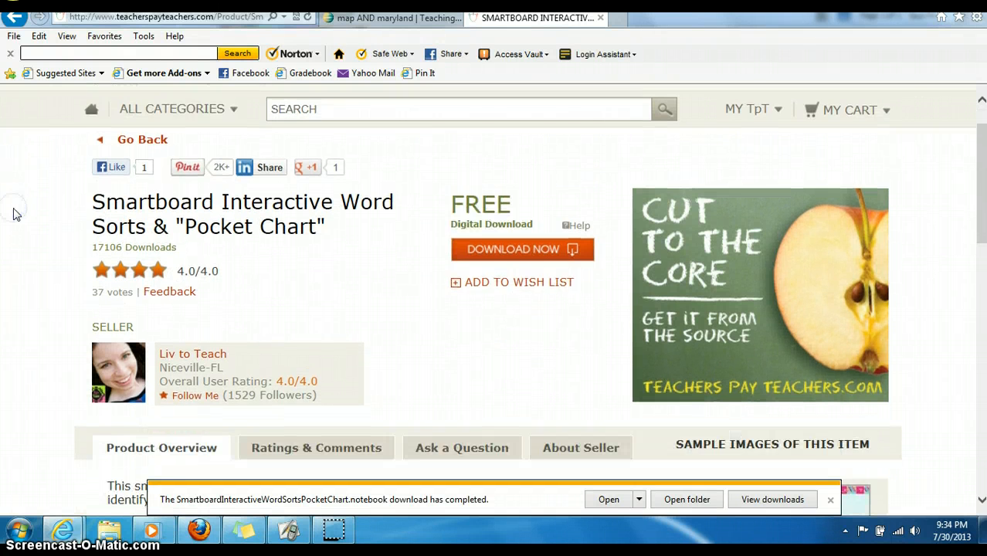
scroll(14, 214, down, 1)
scroll(13, 214, down, 8)
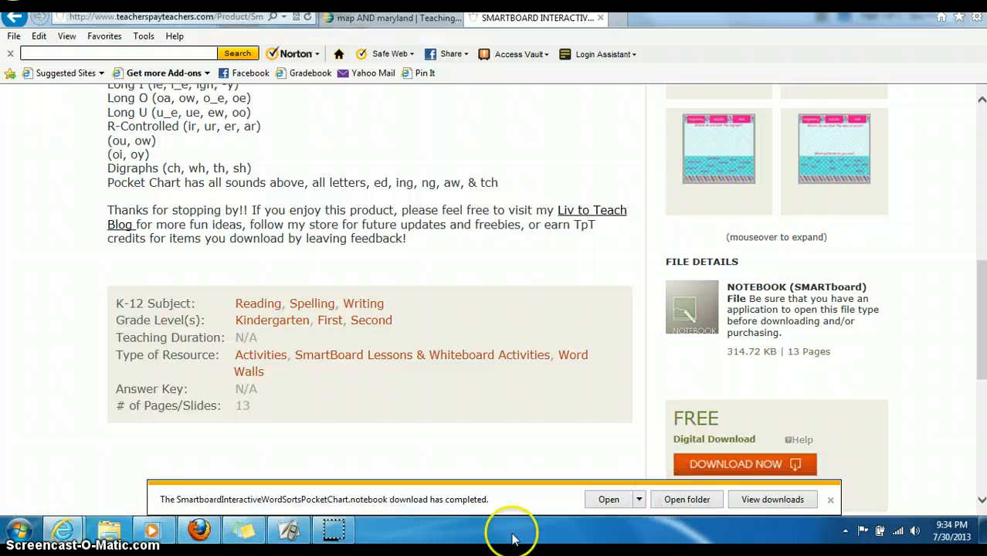
Step: Switch to ActivInspire and reset the flipchart page to clear all the stars
mouse_move(288, 542)
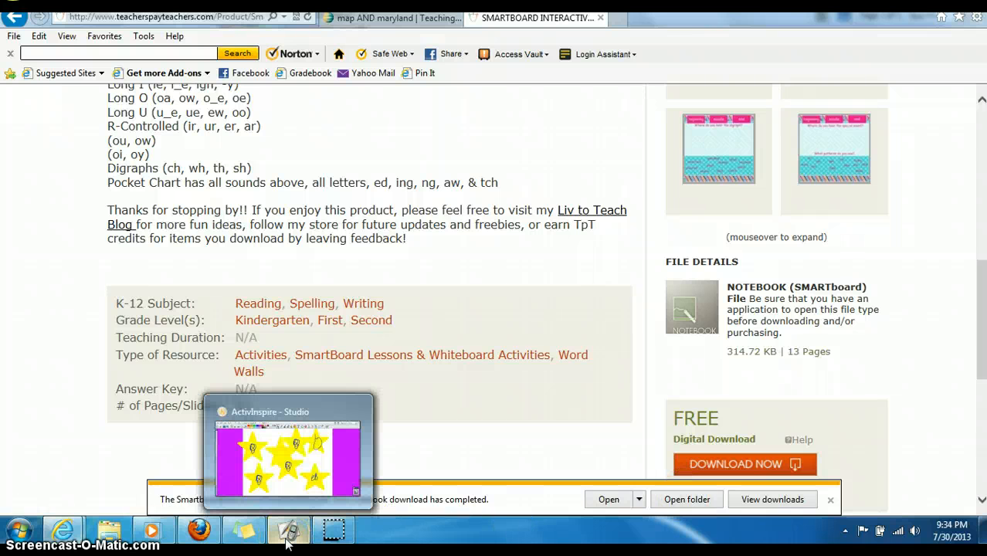
click(286, 463)
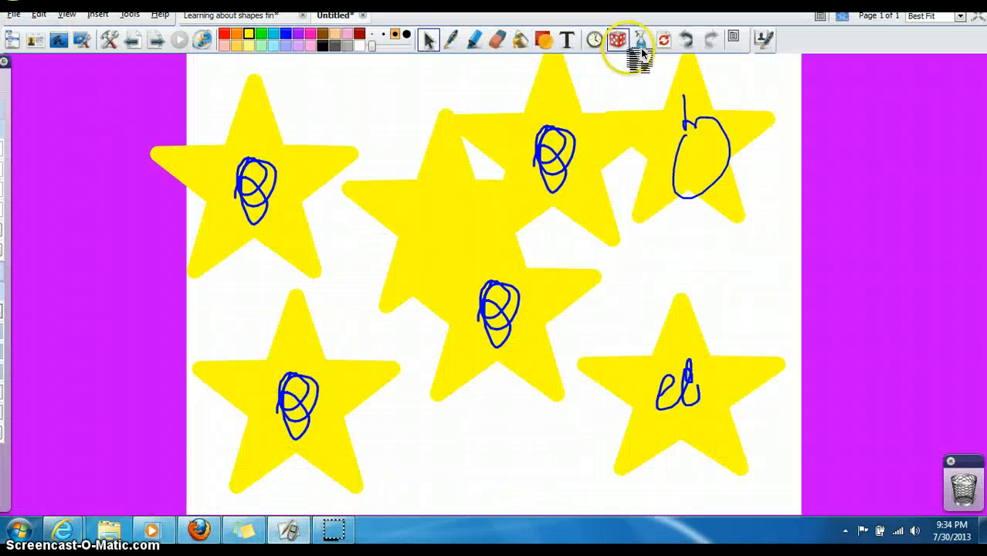
click(664, 41)
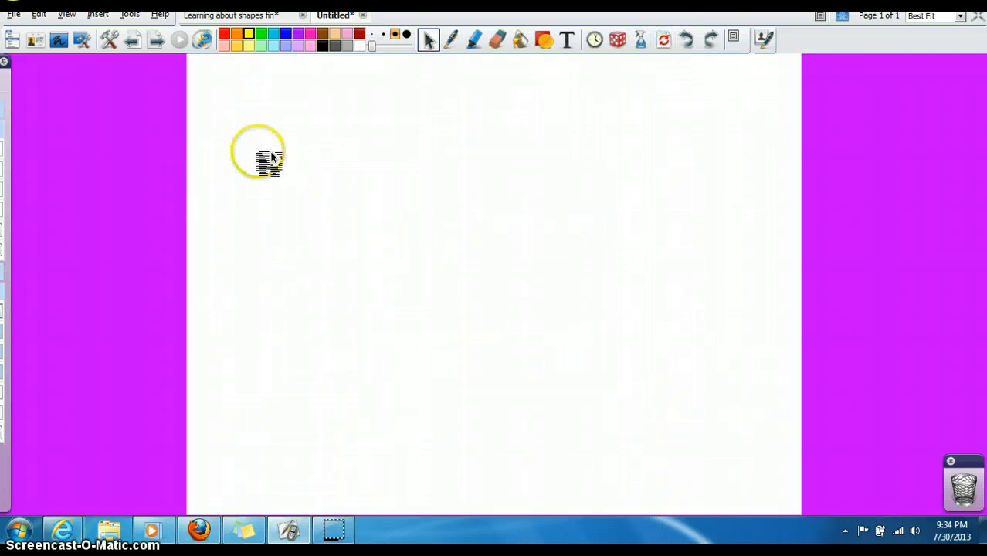
Step: Import the SMART Notebook file SmartboardInteractiveWordSortsPocketChart.notebook from the desktop
click(13, 15)
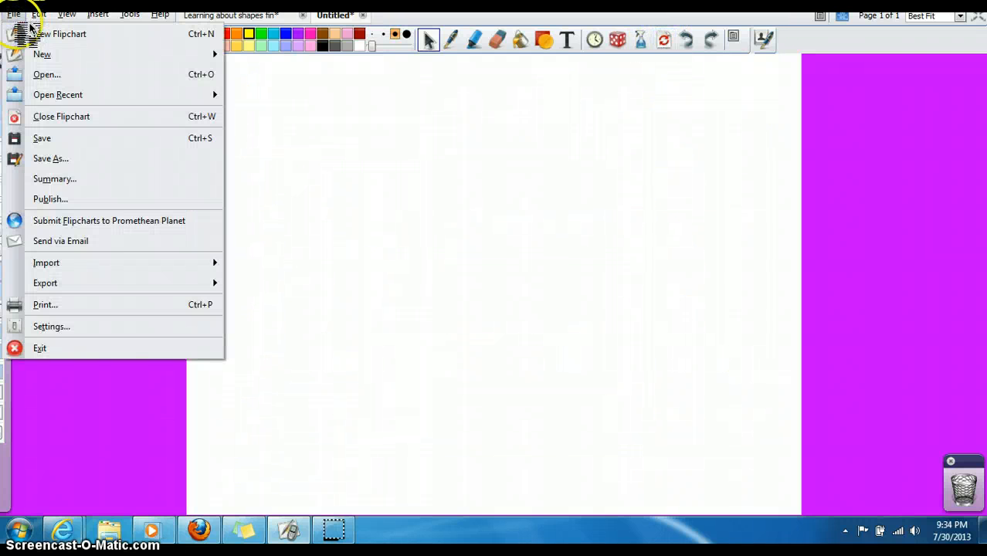
mouse_move(108, 263)
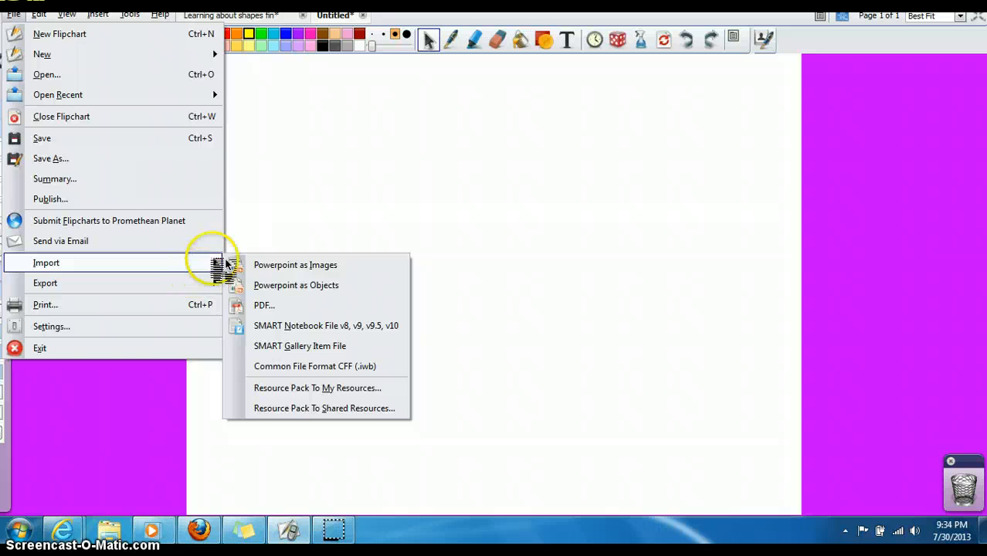
click(277, 320)
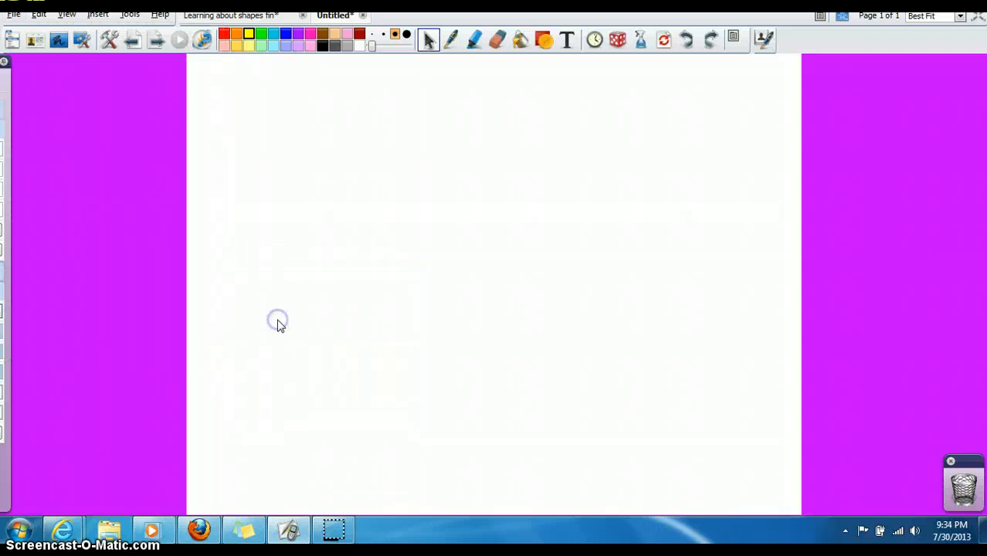
click(515, 249)
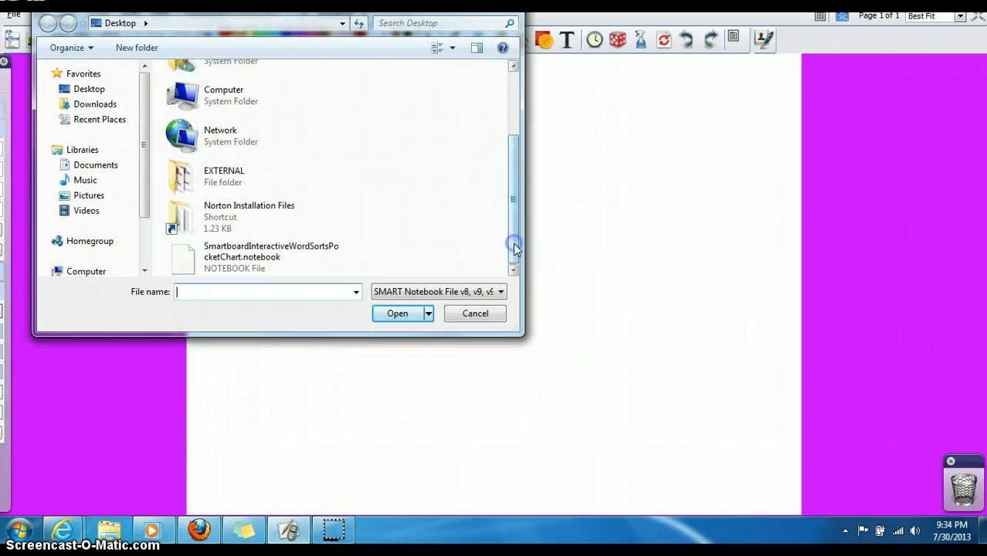
click(249, 270)
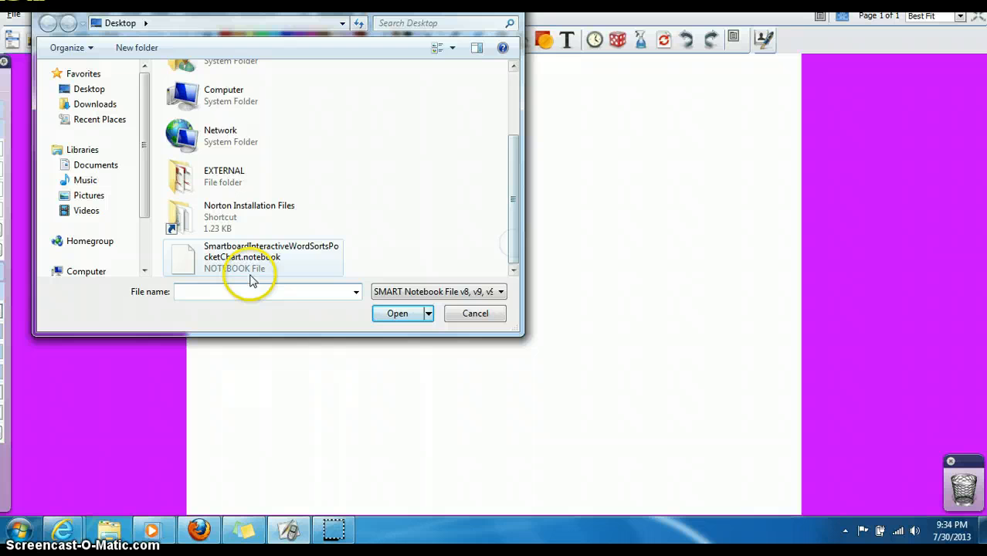
click(394, 313)
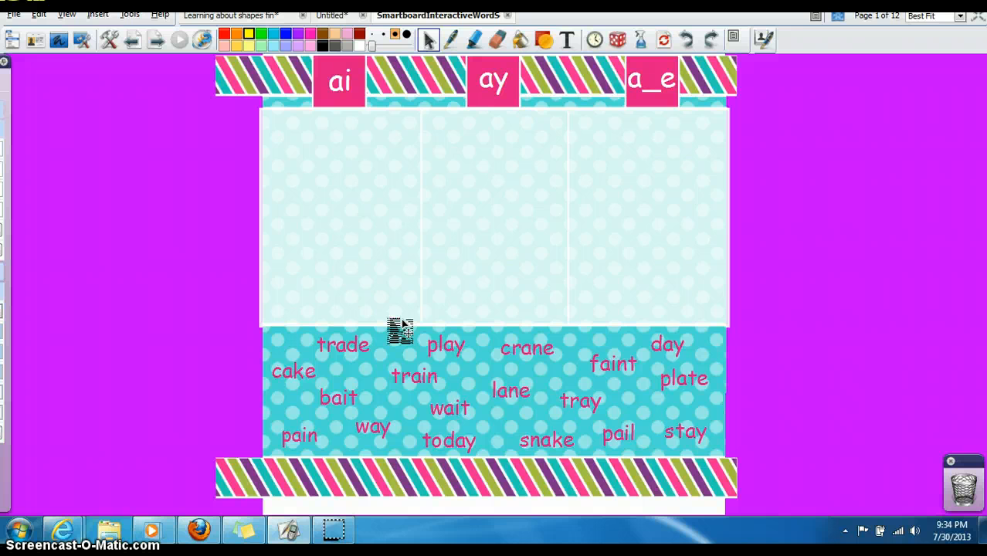
Step: Try moving the word "trade" from the word bank into the a_e column
mouse_move(3, 93)
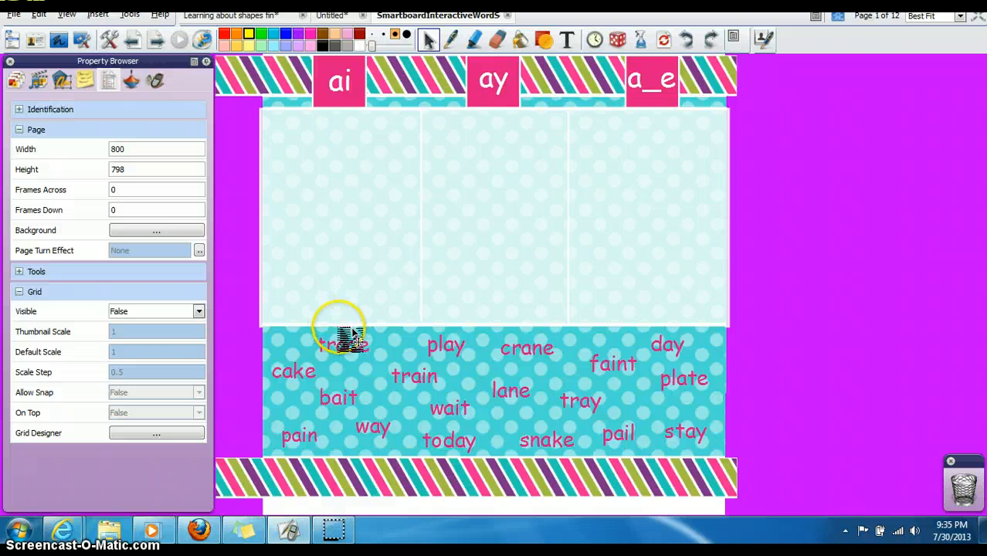
drag(351, 344, 623, 197)
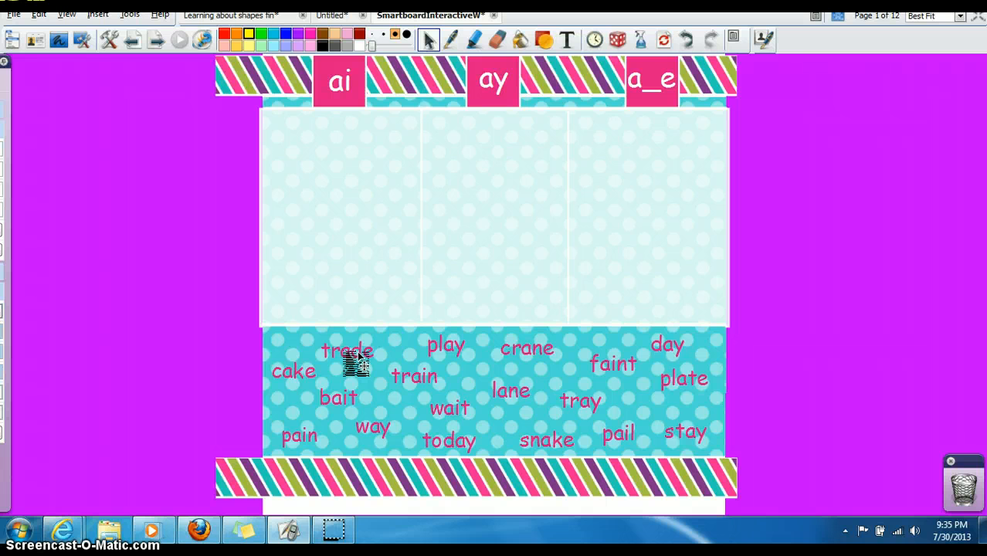
Step: Open the list of file types that can be imported into a flipchart
click(15, 16)
mouse_move(101, 263)
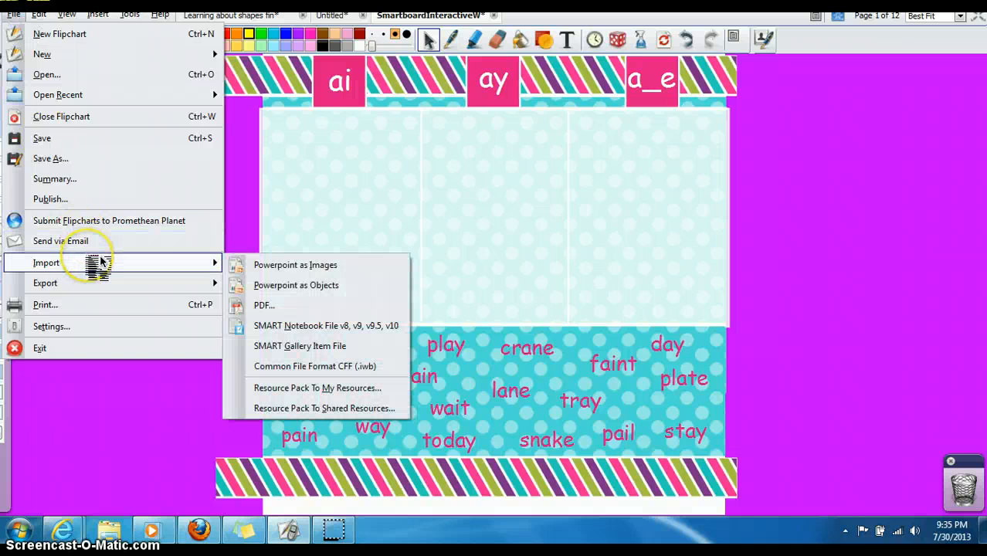